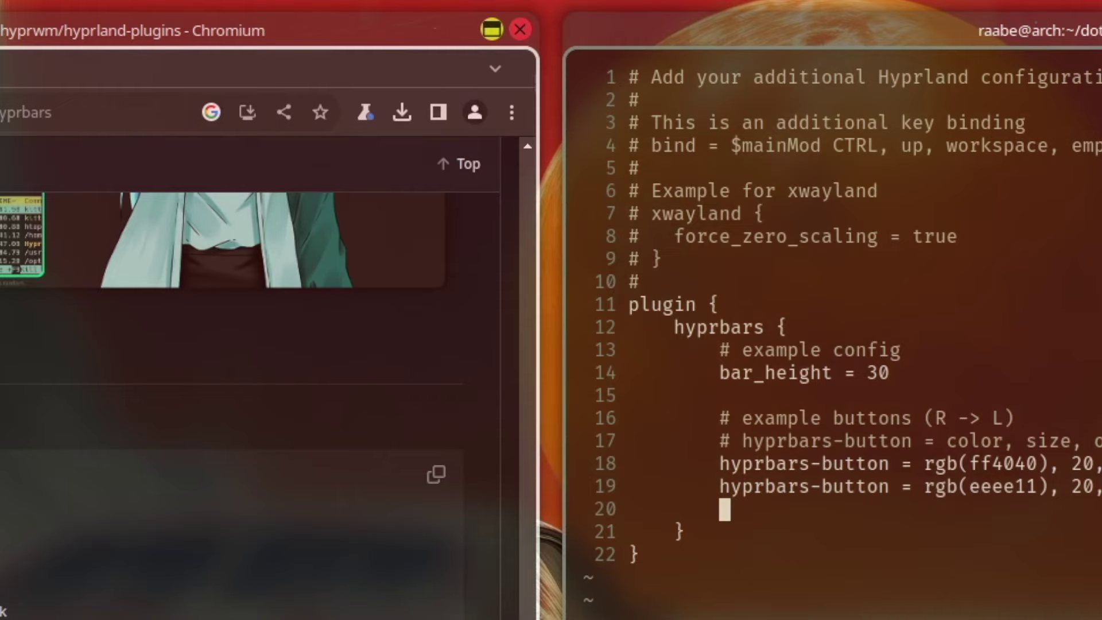
Play the demo video in the hyprtrails folder's README of the hyprland-plugins repo.
key("ctrl+shift+v")
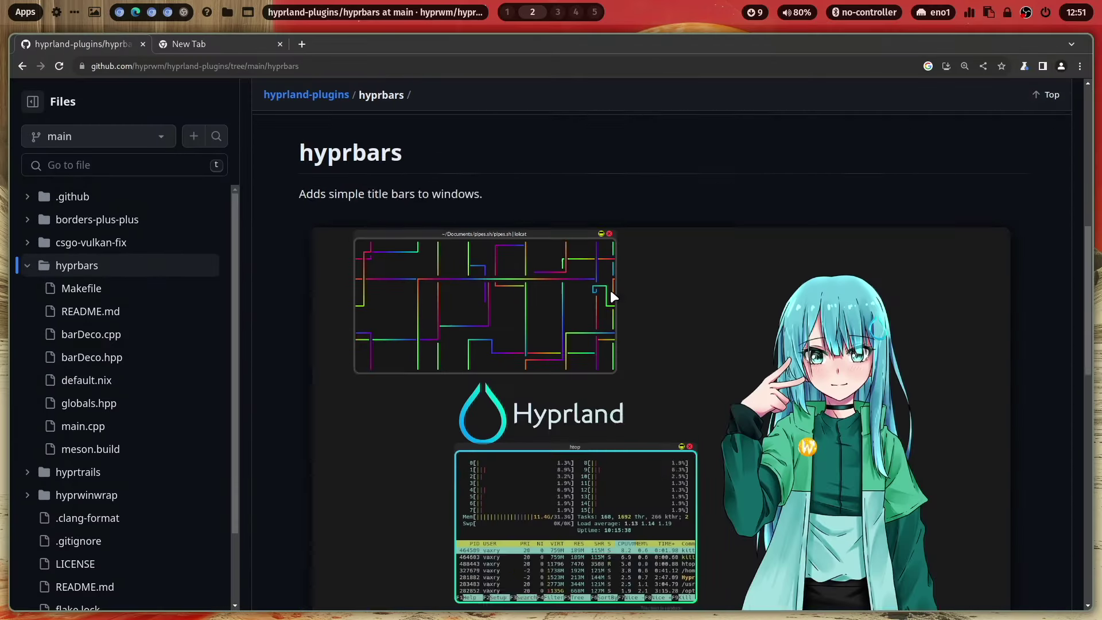
scroll(611, 293, "down", 3)
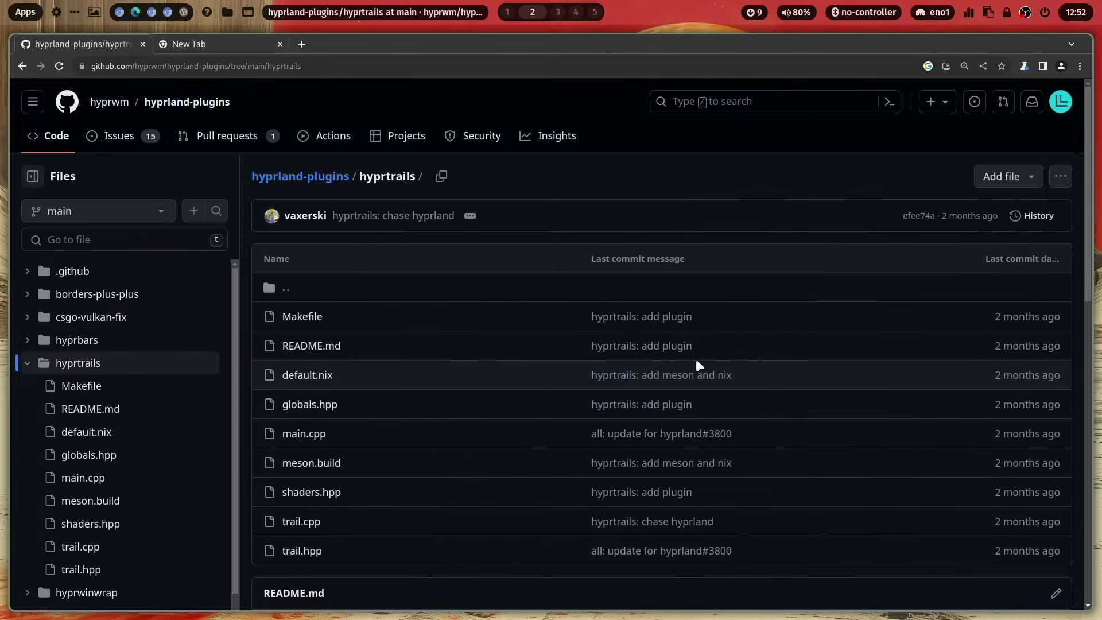
scroll(695, 357, "down", 2)
scroll(698, 355, "down", 4)
scroll(699, 353, "down", 2)
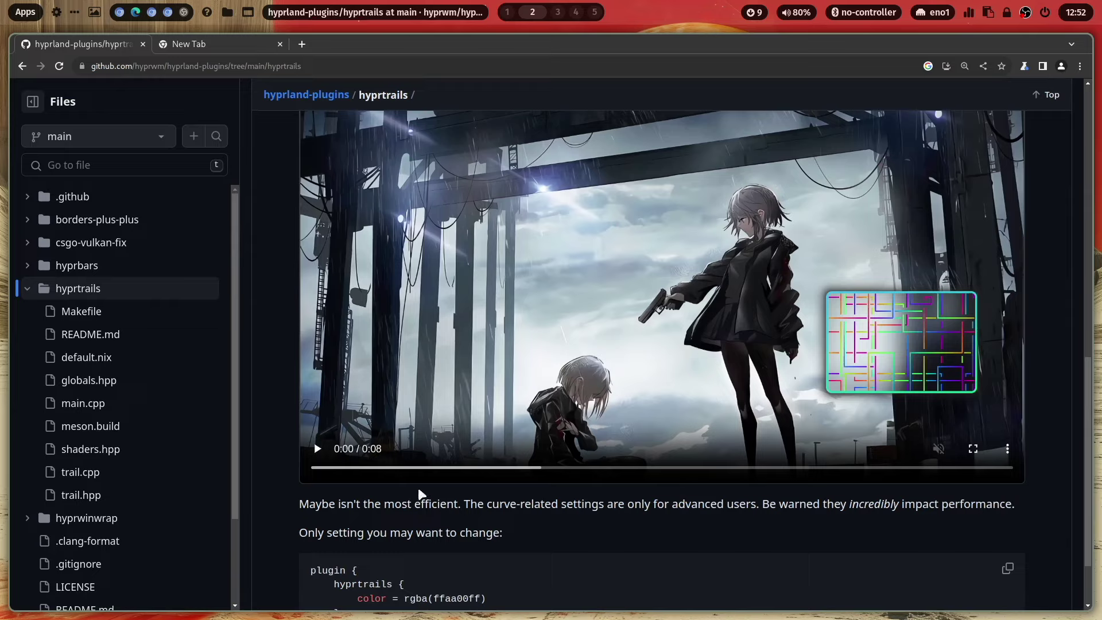
left_click(308, 453)
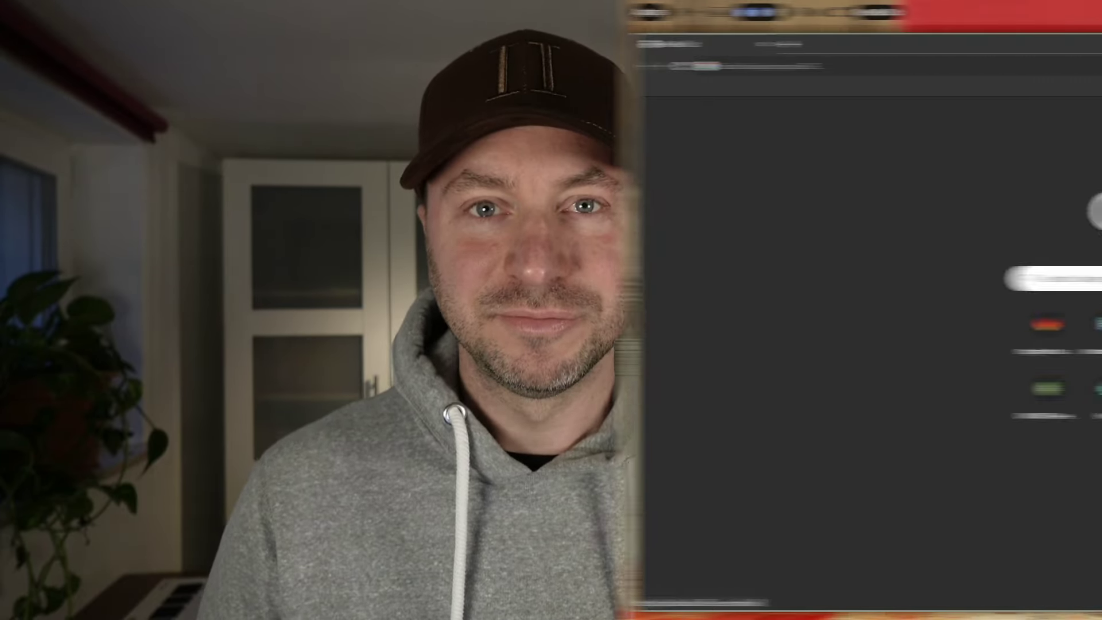
Search 'hyprland wiki', open its Using Plugins page, and tile a terminal beside it.
left_click(237, 66)
type("hy")
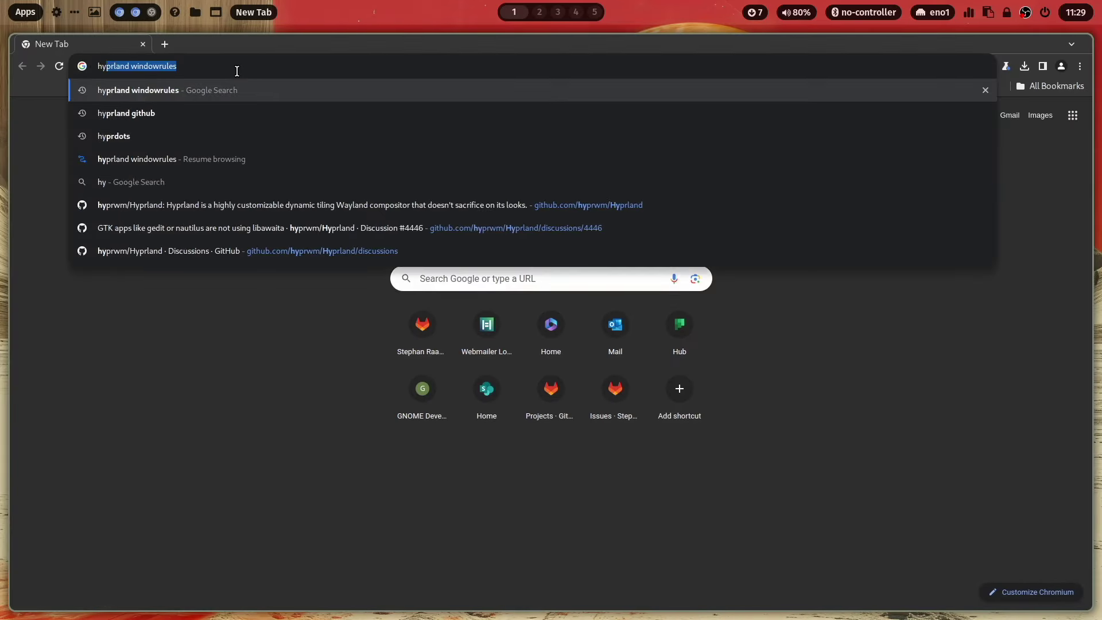
type("prland wii")
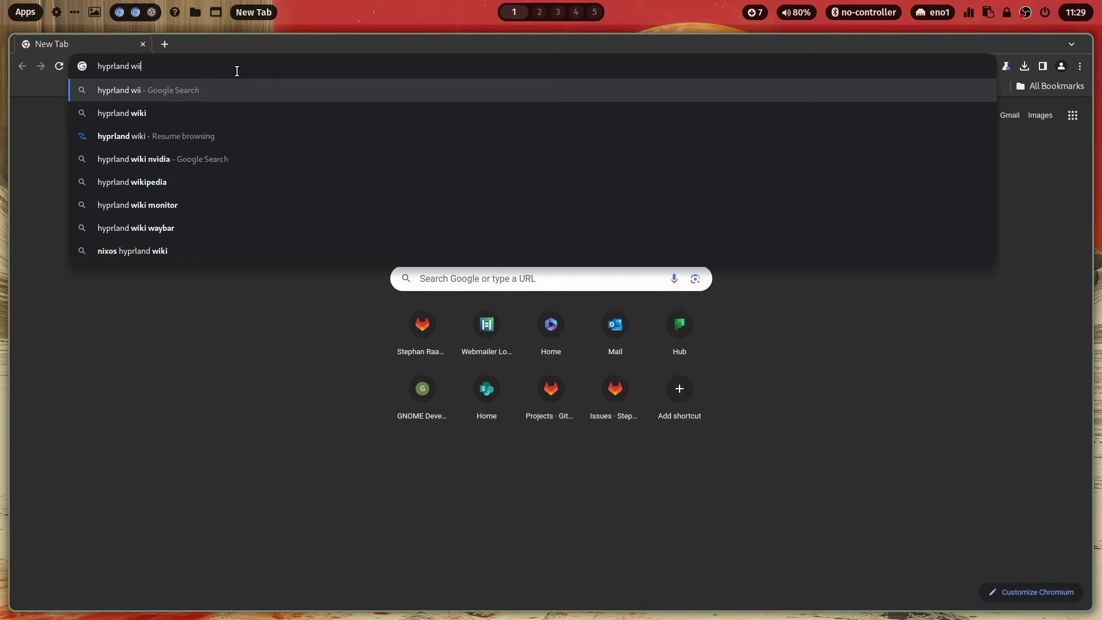
key("Down")
key("Return")
left_click(172, 226)
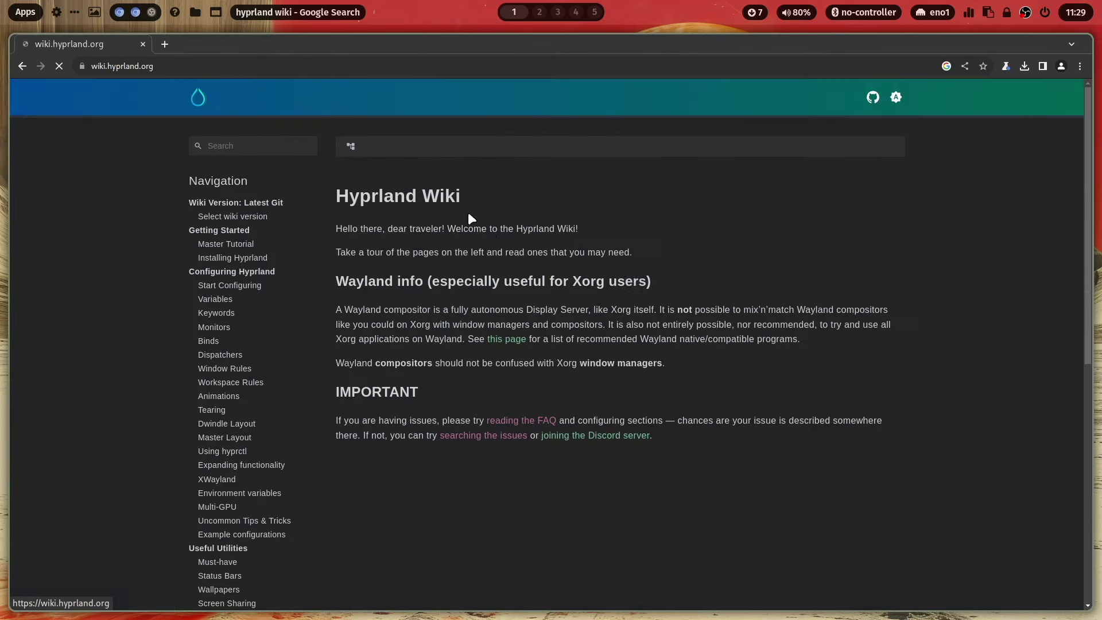
scroll(286, 350, "down", 3)
scroll(328, 350, "down", 3)
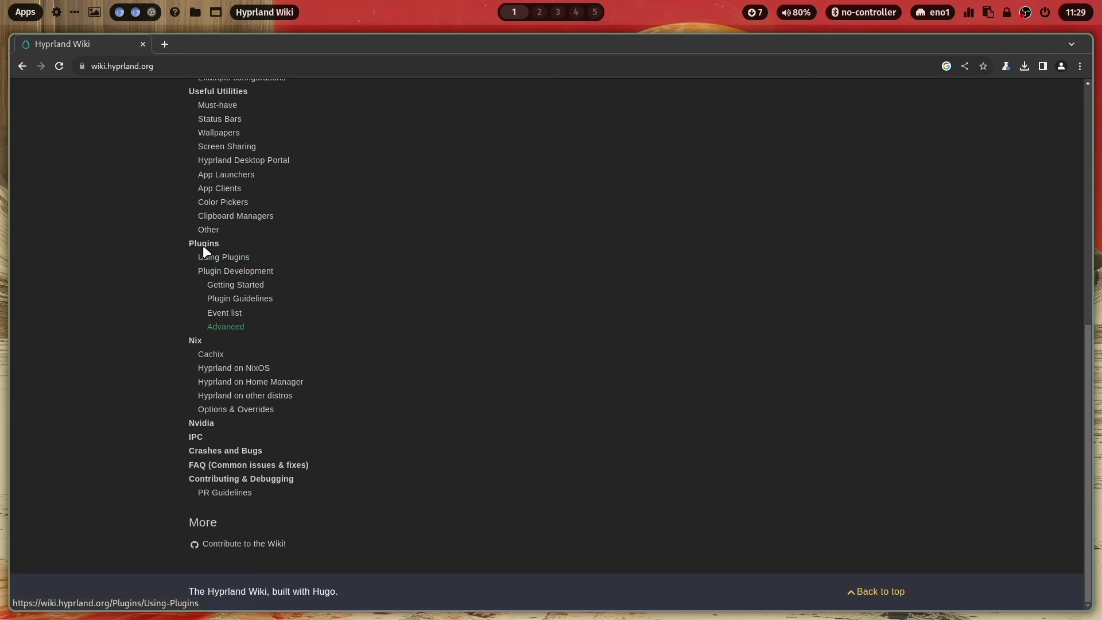
left_click(214, 259)
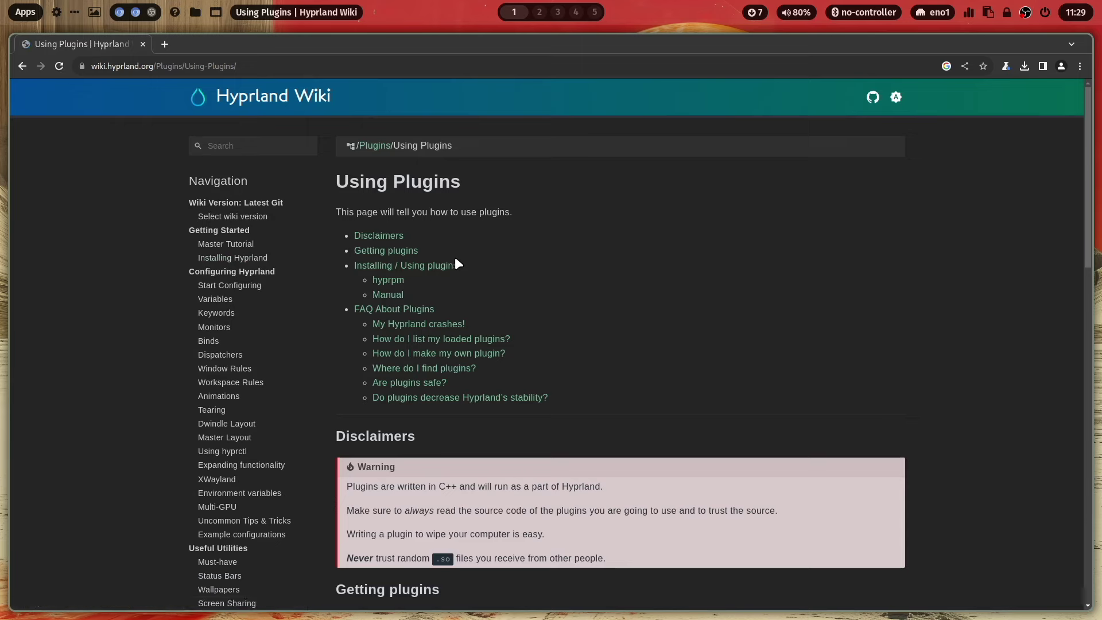
scroll(640, 295, "down", 2)
scroll(639, 287, "down", 2)
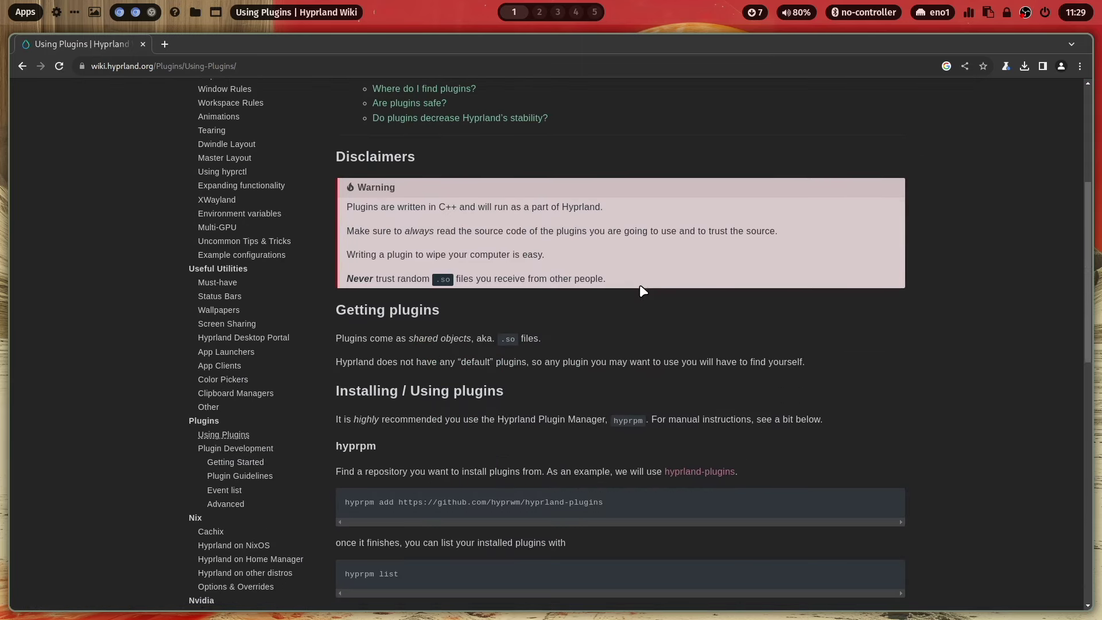
scroll(640, 284, "down", 1)
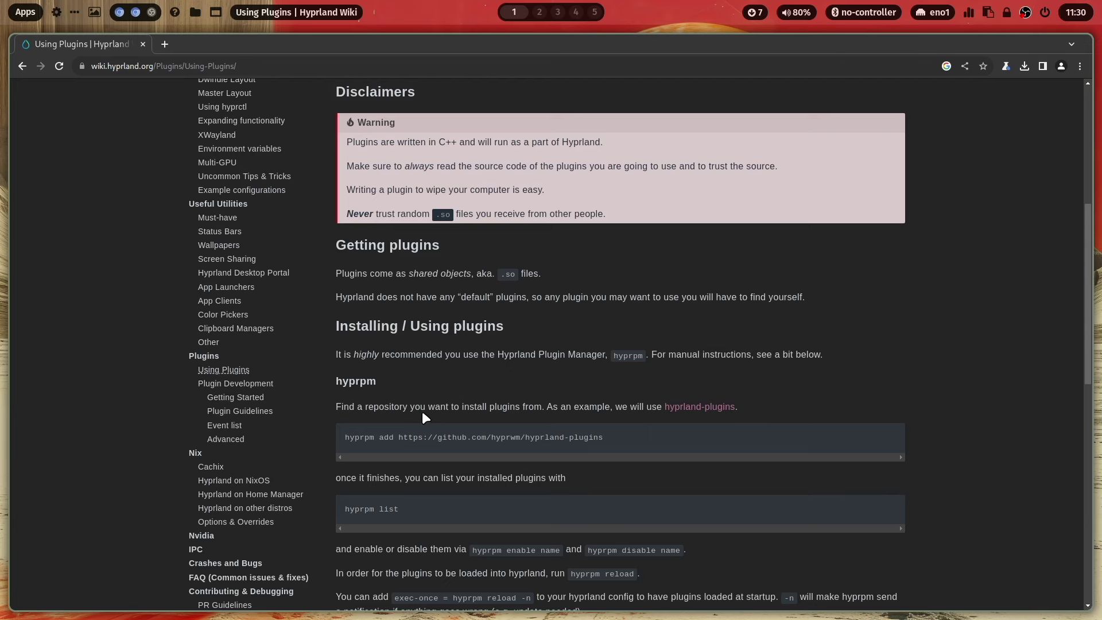
scroll(422, 411, "down", 1)
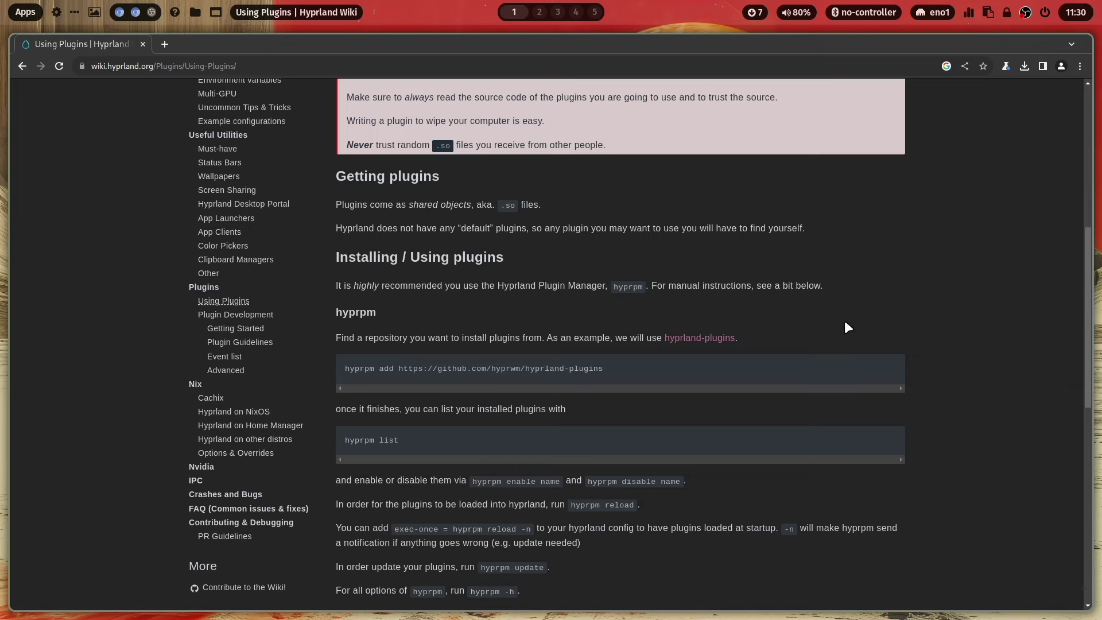
key("super+Return")
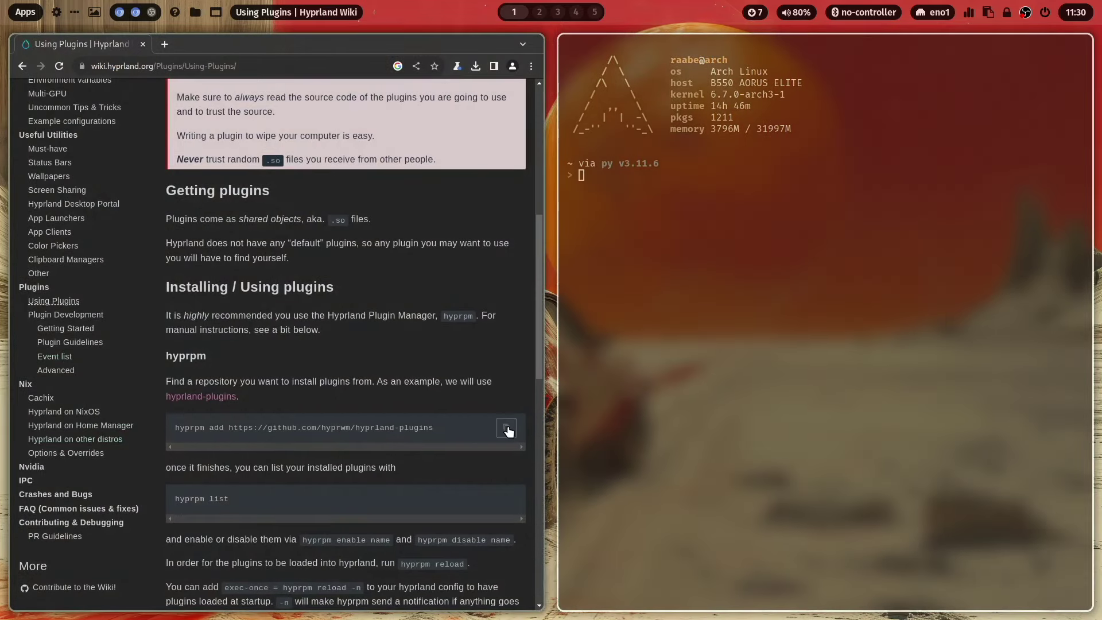
Copy the wiki's hyprpm add command, run it in the terminal, and confirm.
left_click(512, 431)
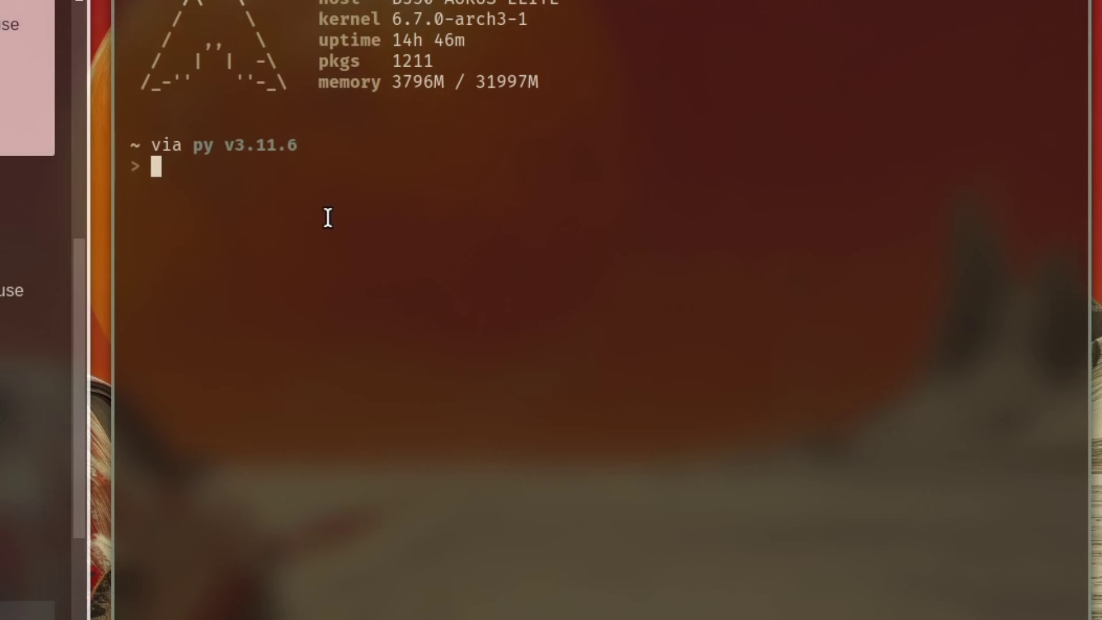
key("ctrl+shift+v")
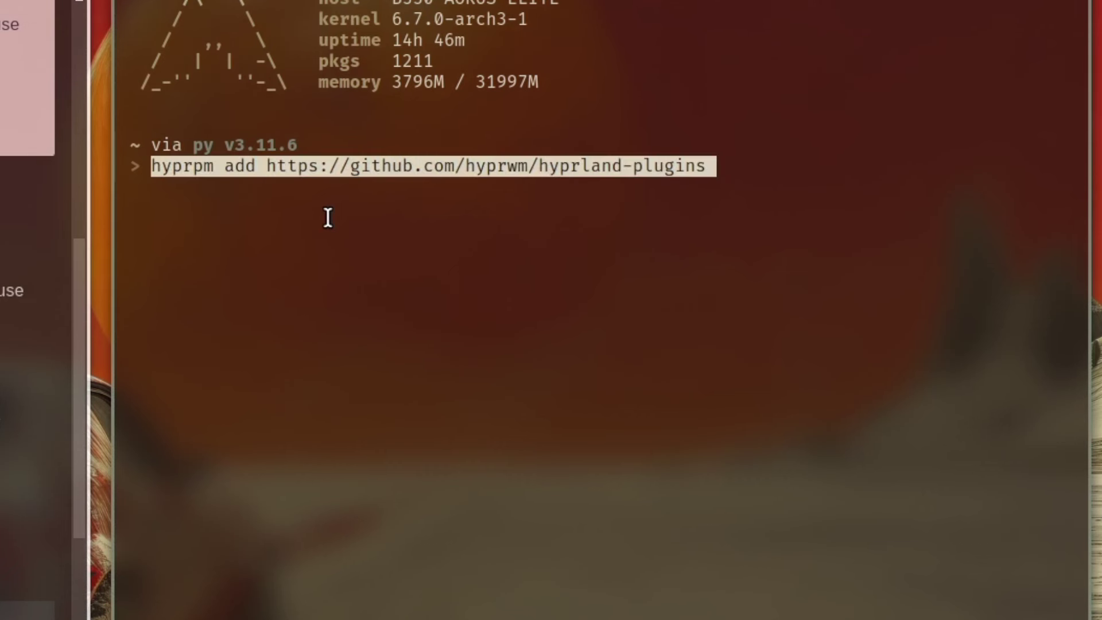
key("Return")
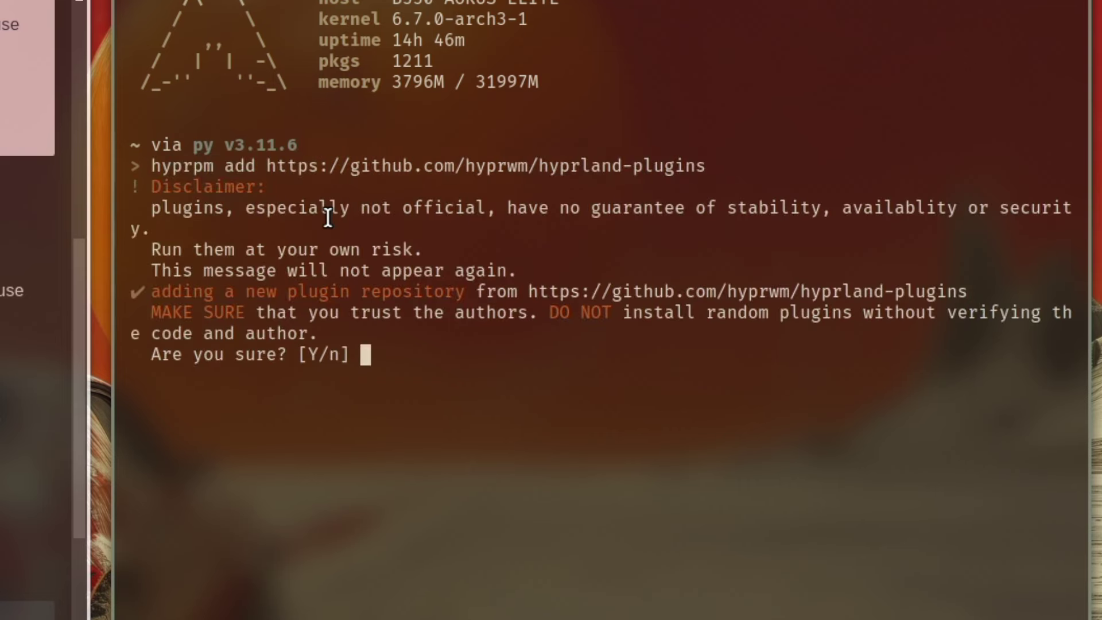
type("Y")
key("Return")
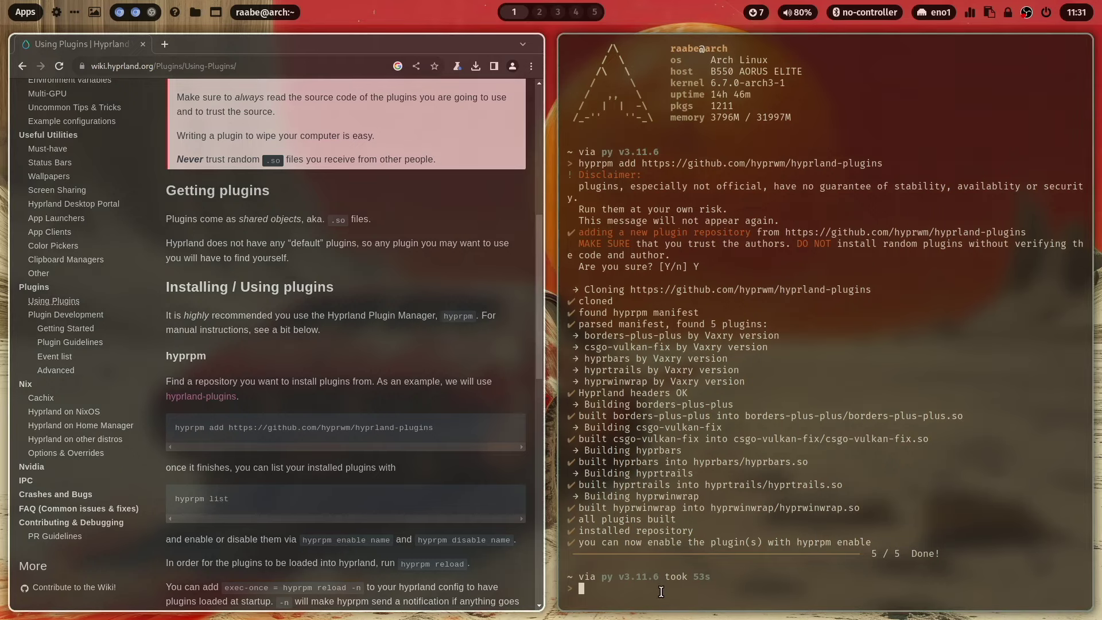
Run 'hyprpm list' to show the five hyprland-plugins, all disabled.
key("ctrl+shift+v")
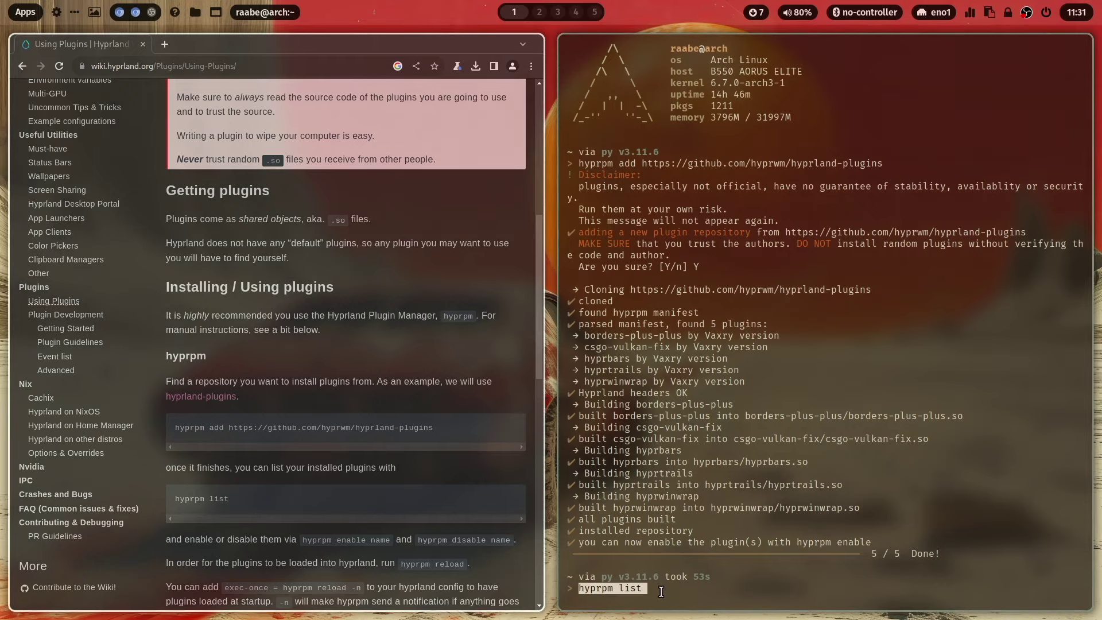
key("Return")
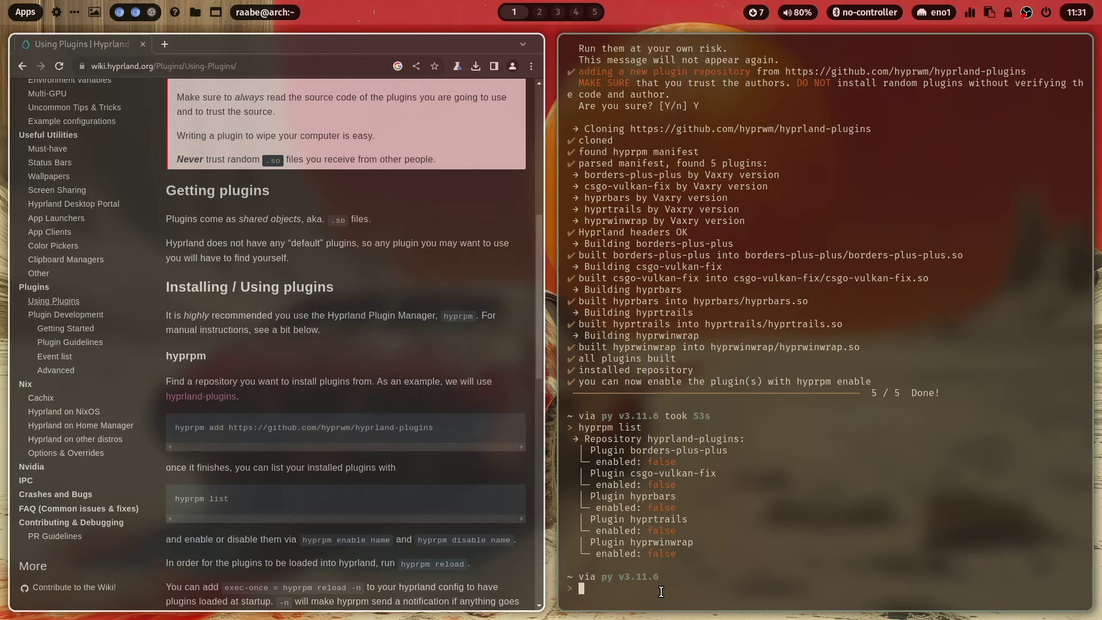
scroll(284, 349, "down", 3)
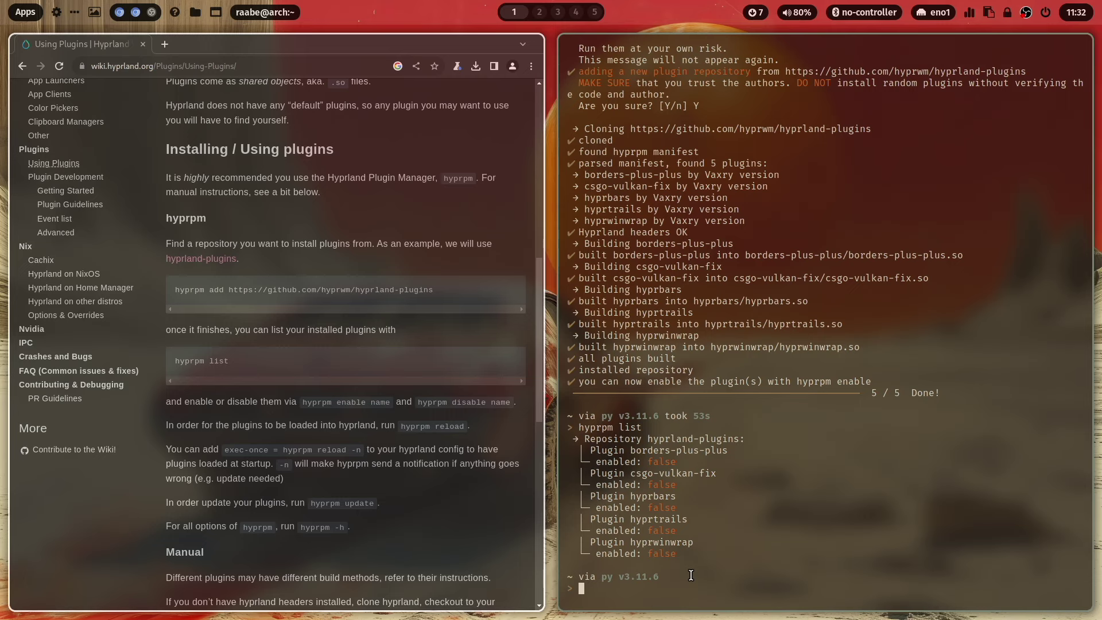
type("hypr")
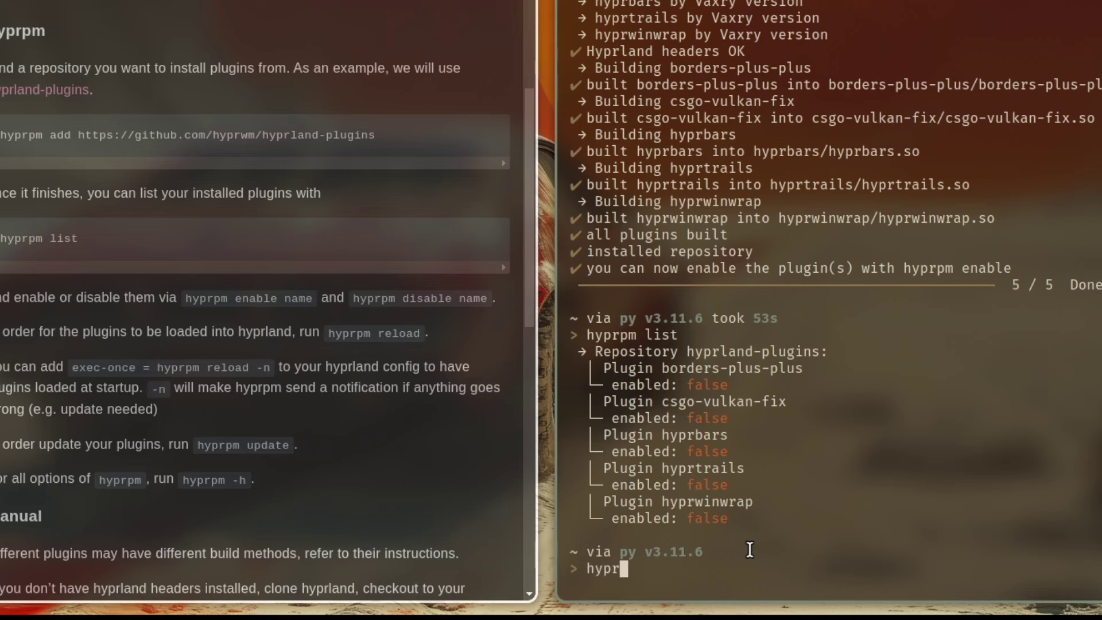
type("pm enab")
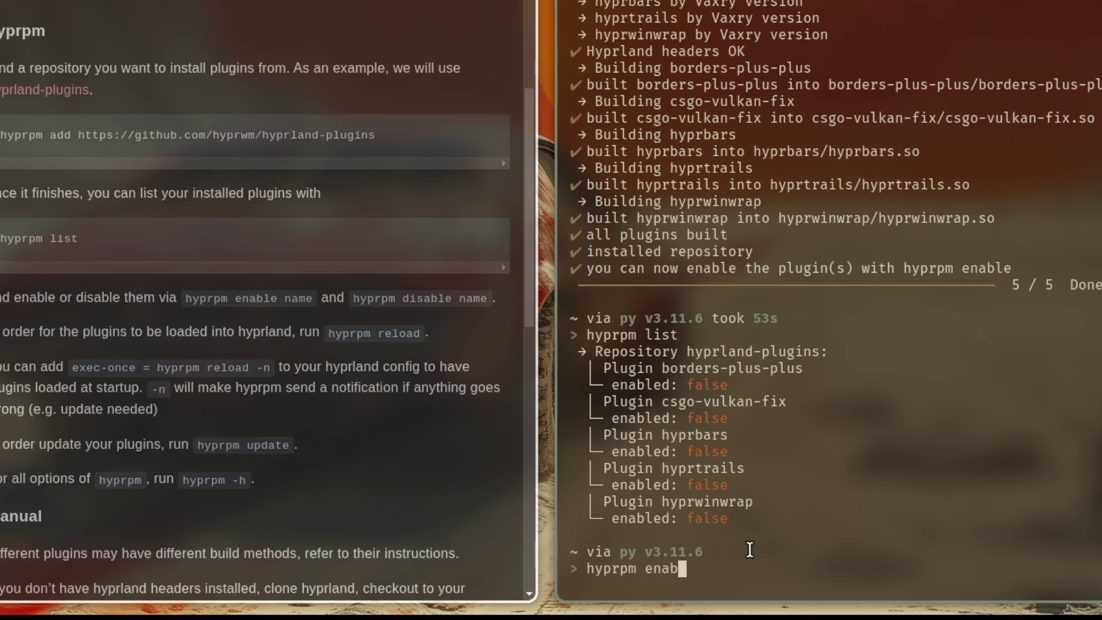
type("le ")
type("hyprbar")
type("s")
Enable hyprbars, check title bars on two test terminals, then float and centre the terminal.
key("Return")
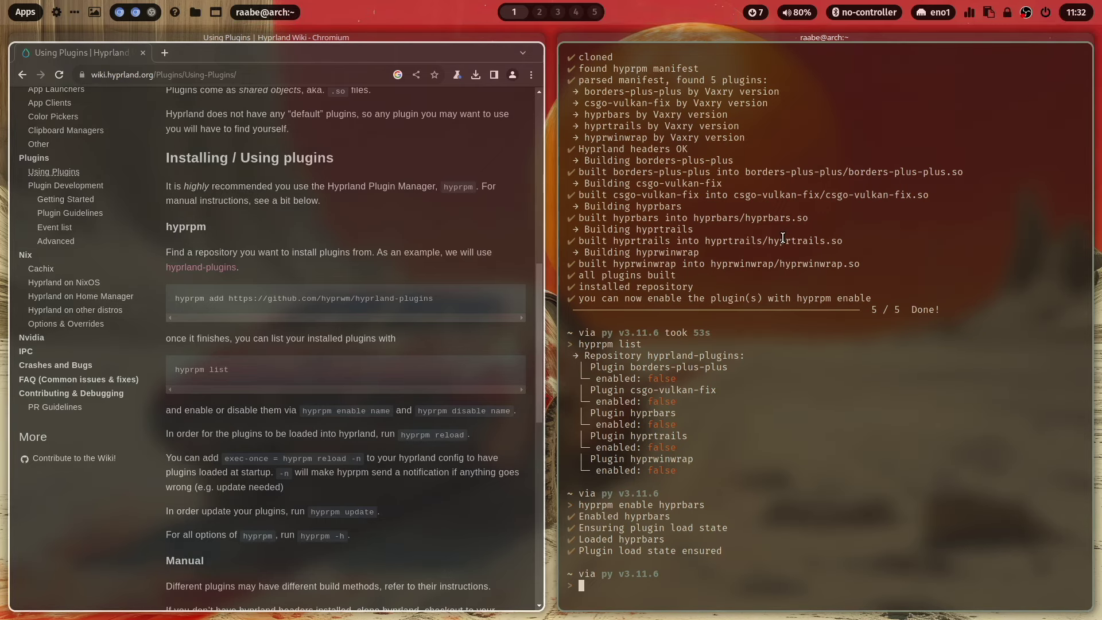
key("super+Return")
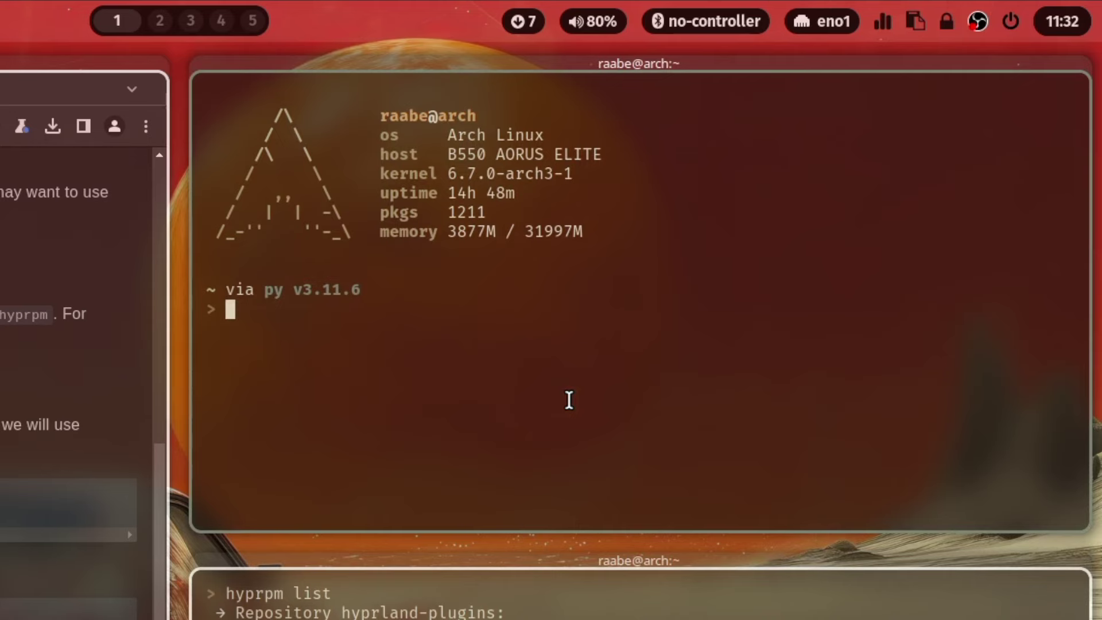
key("super+Return")
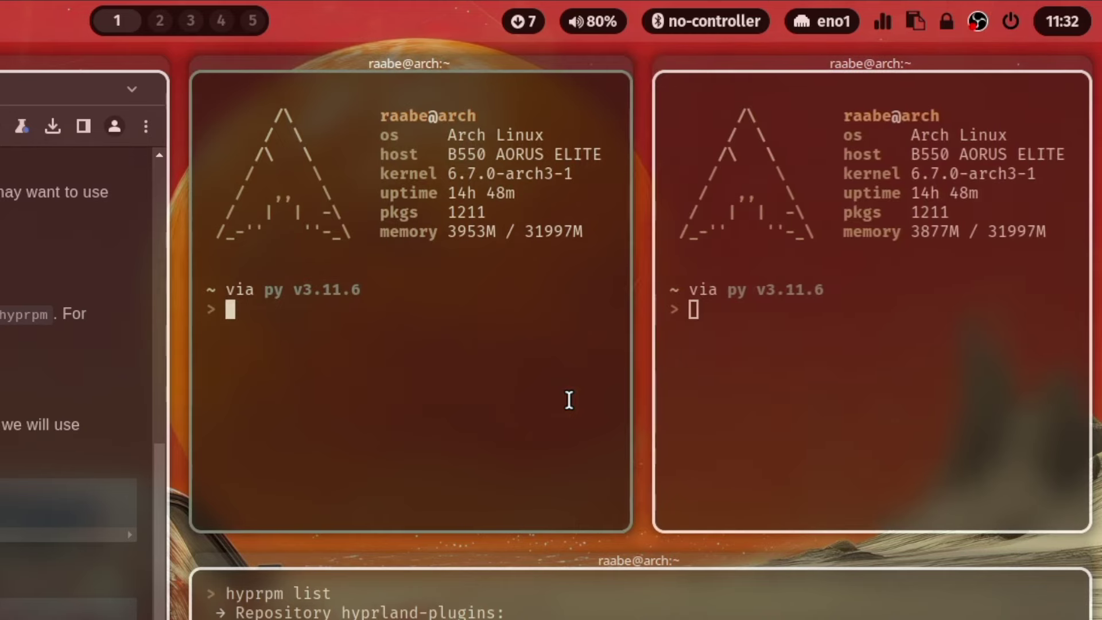
key("super+q")
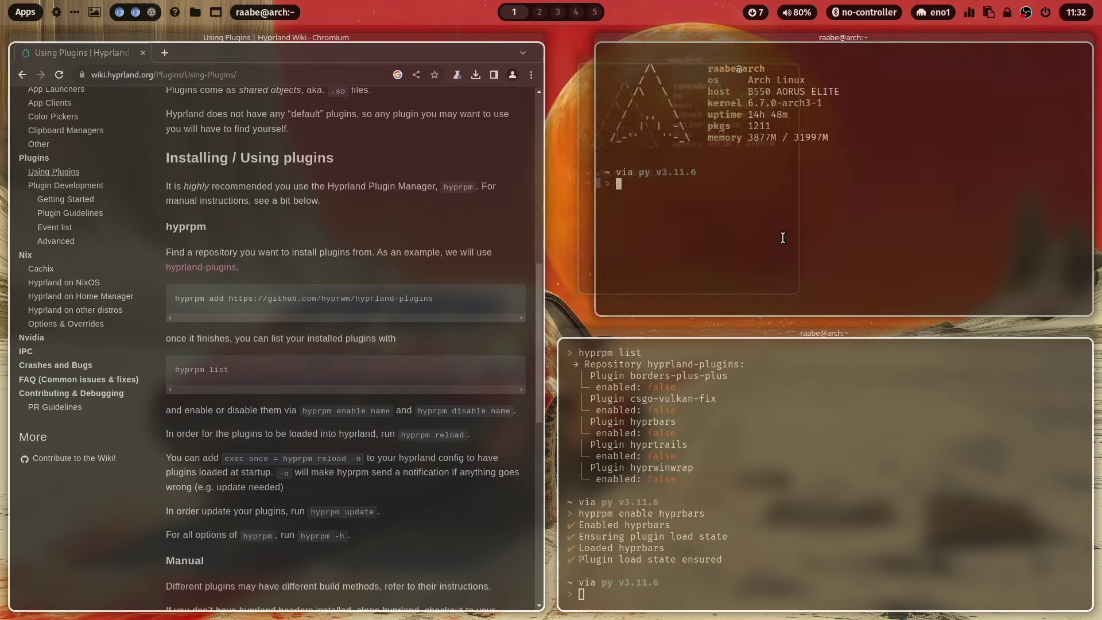
key("super+q")
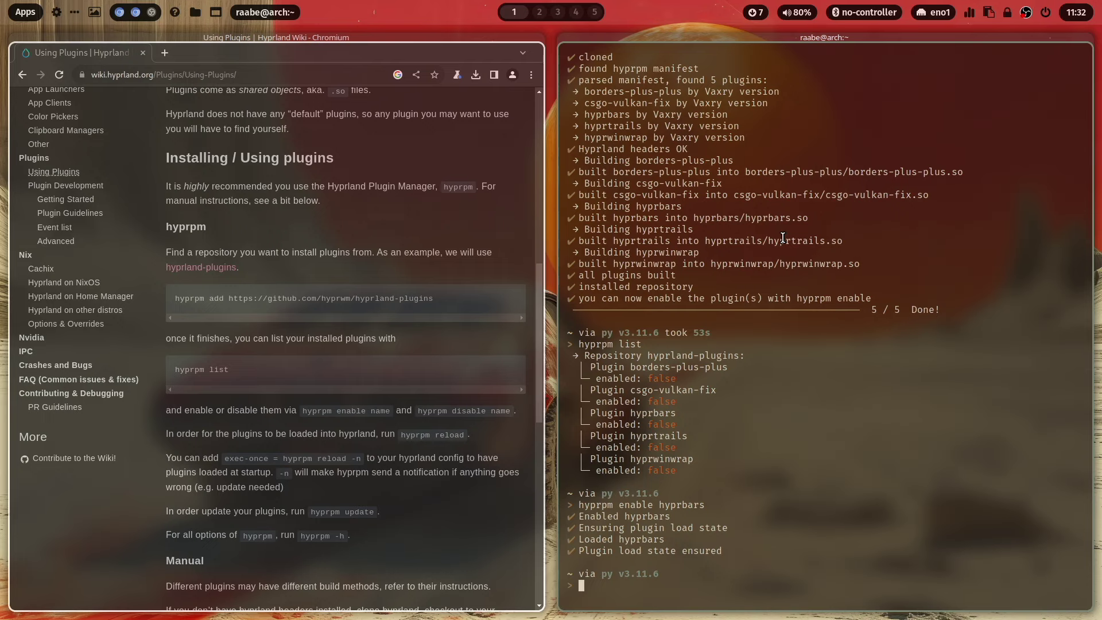
key("super+v")
mouse_move(901, 335)
left_mouse_down()
mouse_move(388, 324)
mouse_move(414, 242)
mouse_move(456, 296)
mouse_move(747, 255)
mouse_move(709, 330)
mouse_move(647, 313)
mouse_move(624, 399)
mouse_move(626, 390)
left_mouse_up()
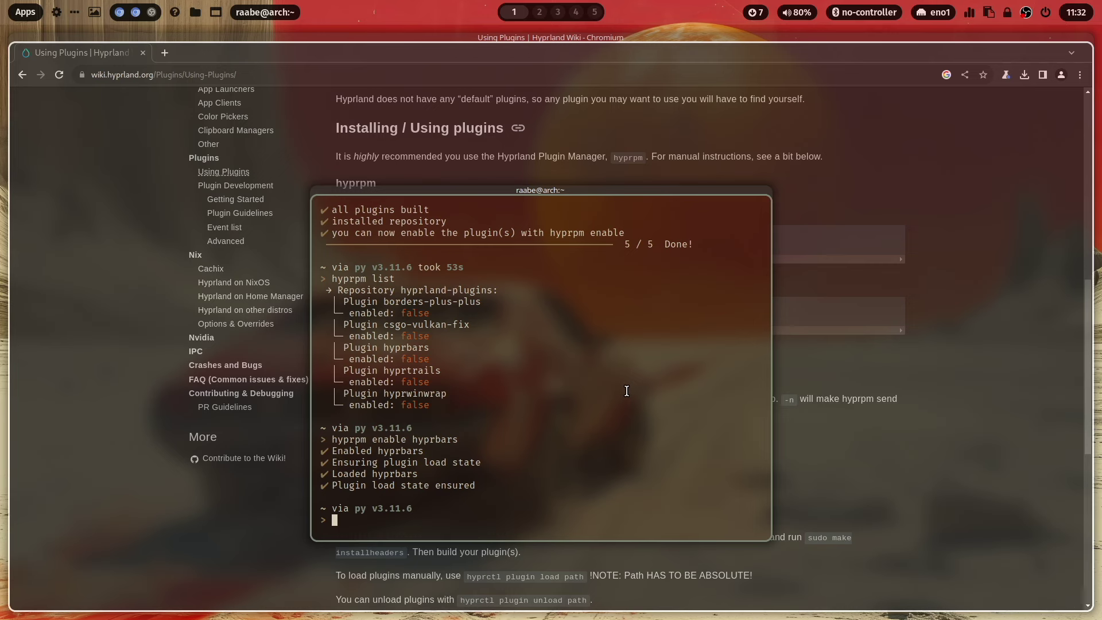
Edit the recalled command to 'hyprpm enable hyprtrails', run it, and drag the window right.
key("Up")
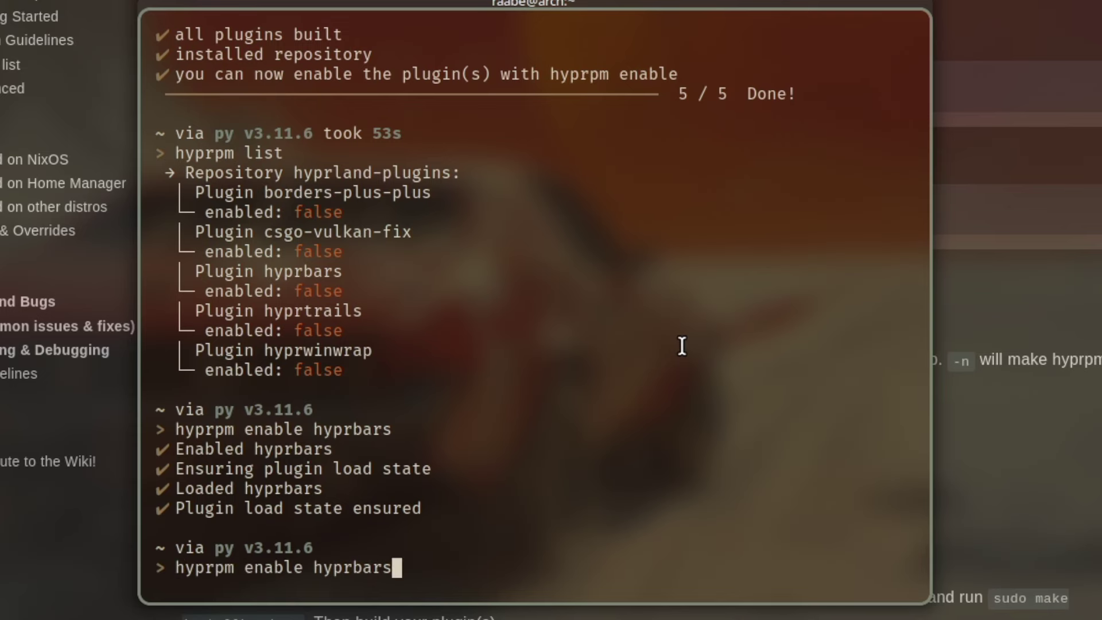
key("BackSpace")
key("BackSpace")
key("BackSpace")
type("tra")
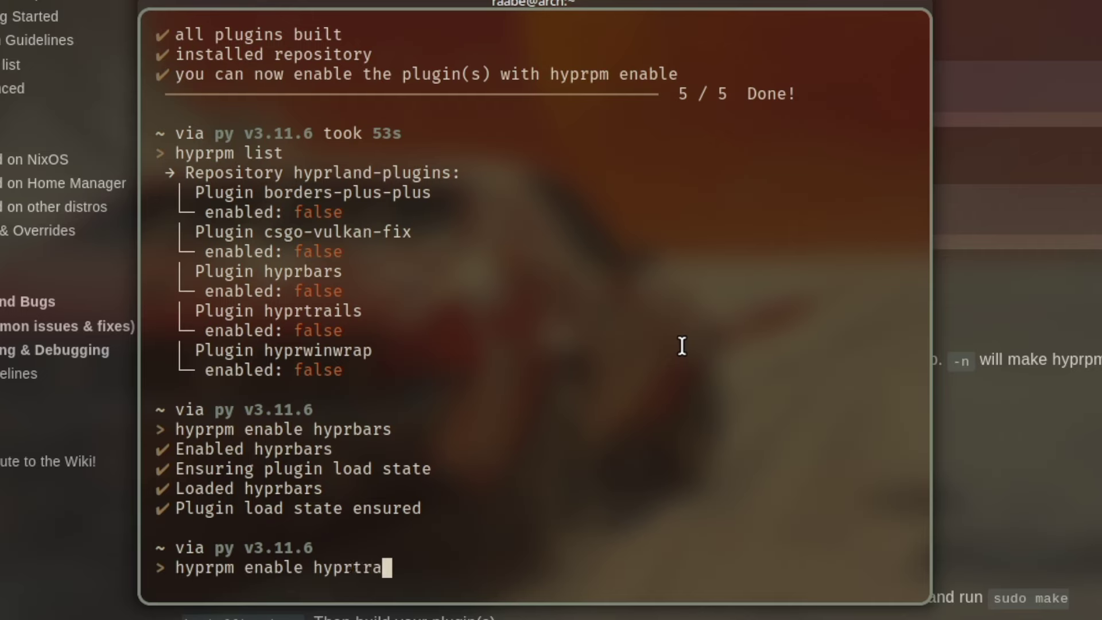
type("ils")
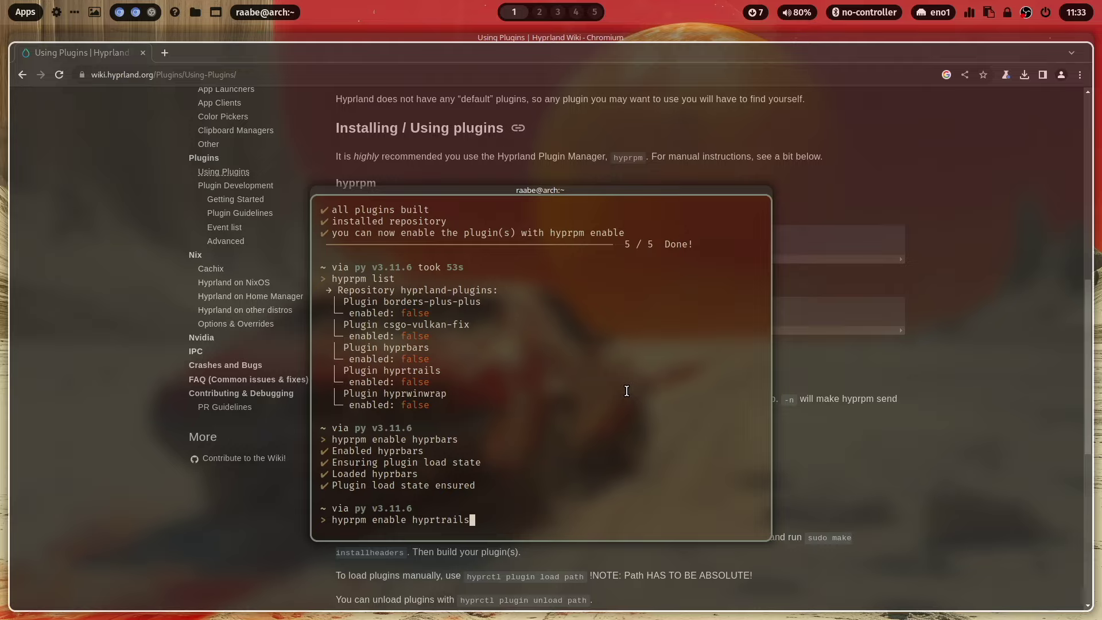
key("Return")
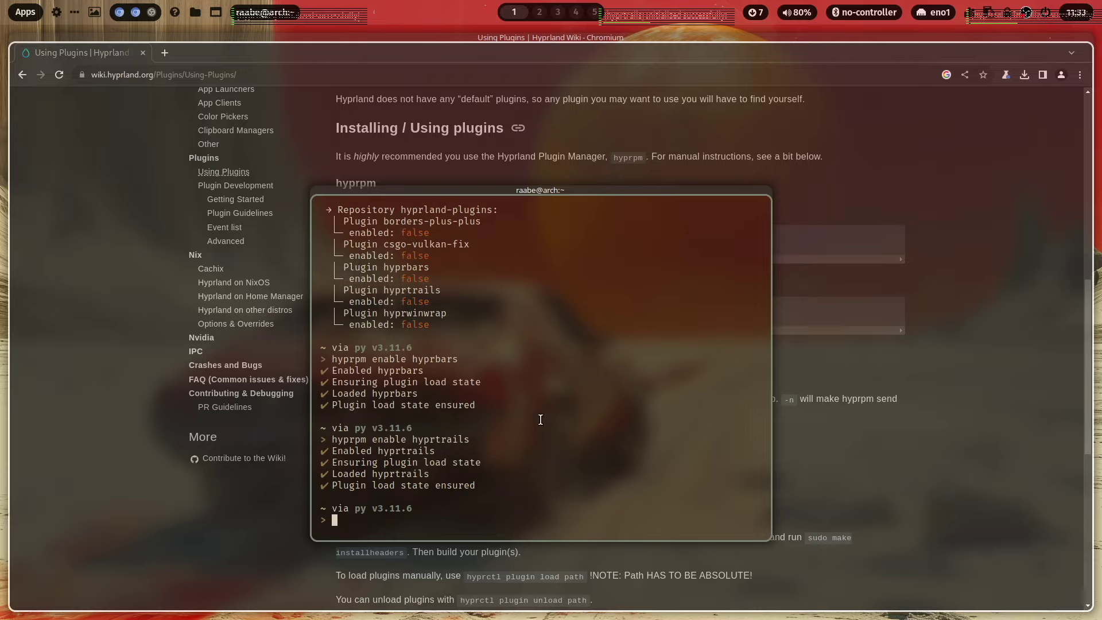
mouse_move(500, 414)
left_mouse_down()
mouse_move(926, 286)
mouse_move(176, 511)
mouse_move(27, 314)
mouse_move(841, 428)
mouse_move(283, 432)
mouse_move(660, 344)
mouse_move(696, 382)
mouse_move(302, 378)
mouse_move(504, 417)
mouse_move(732, 361)
mouse_move(333, 352)
mouse_move(321, 379)
mouse_move(633, 418)
mouse_move(624, 376)
left_mouse_up()
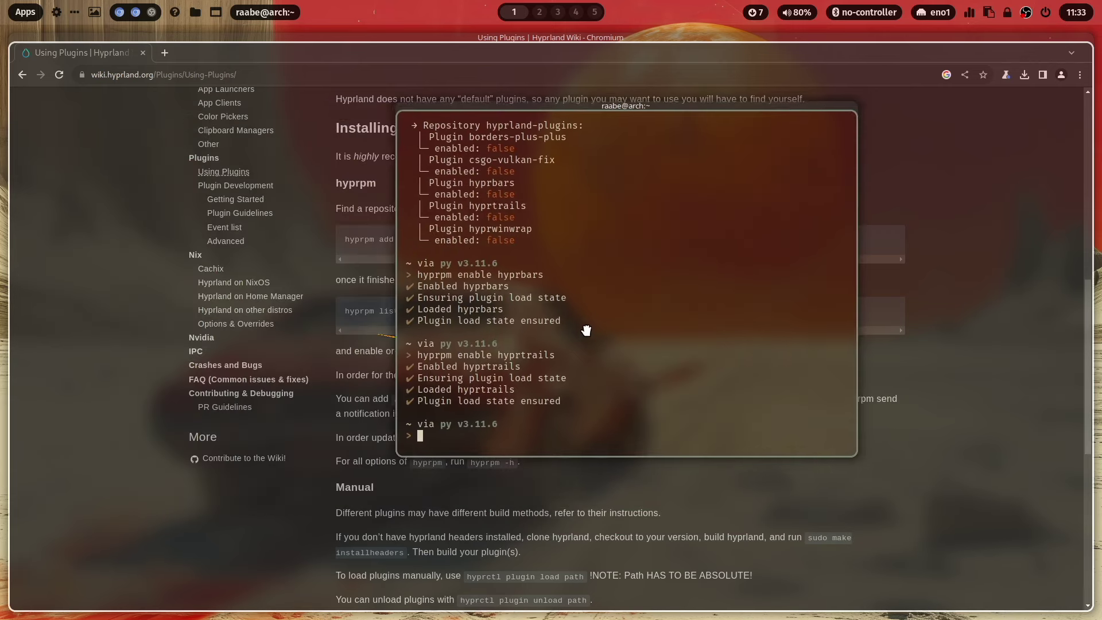
type("hyprpm ")
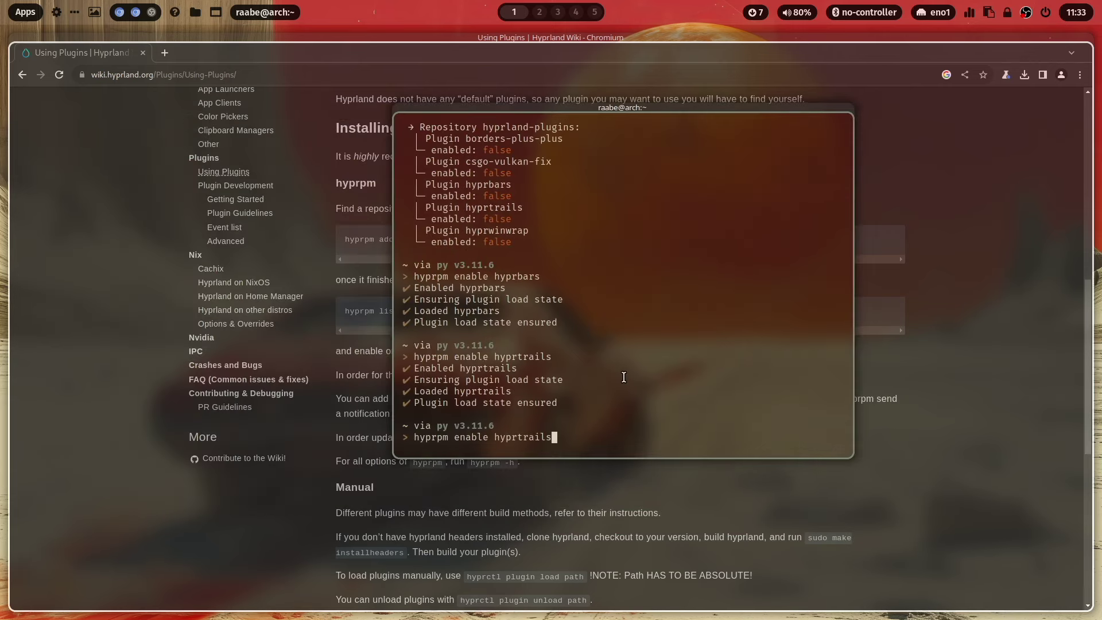
type("list")
List plugins to confirm hyprbars and hyprtrails are enabled, then drag the terminal left.
key("Return")
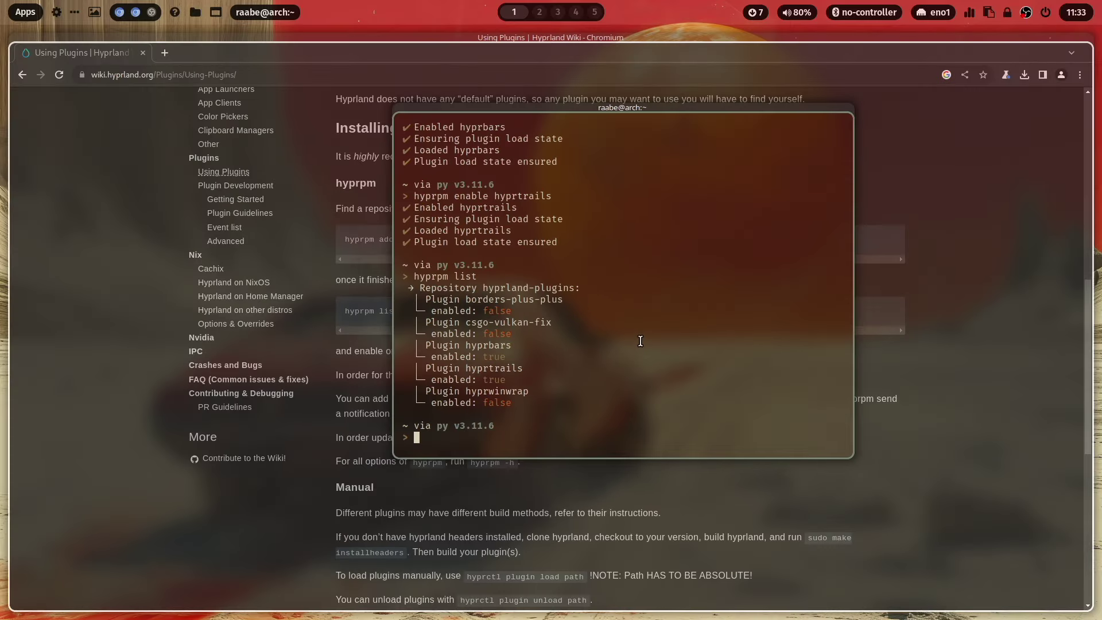
left_click_drag(639, 341, 327, 362)
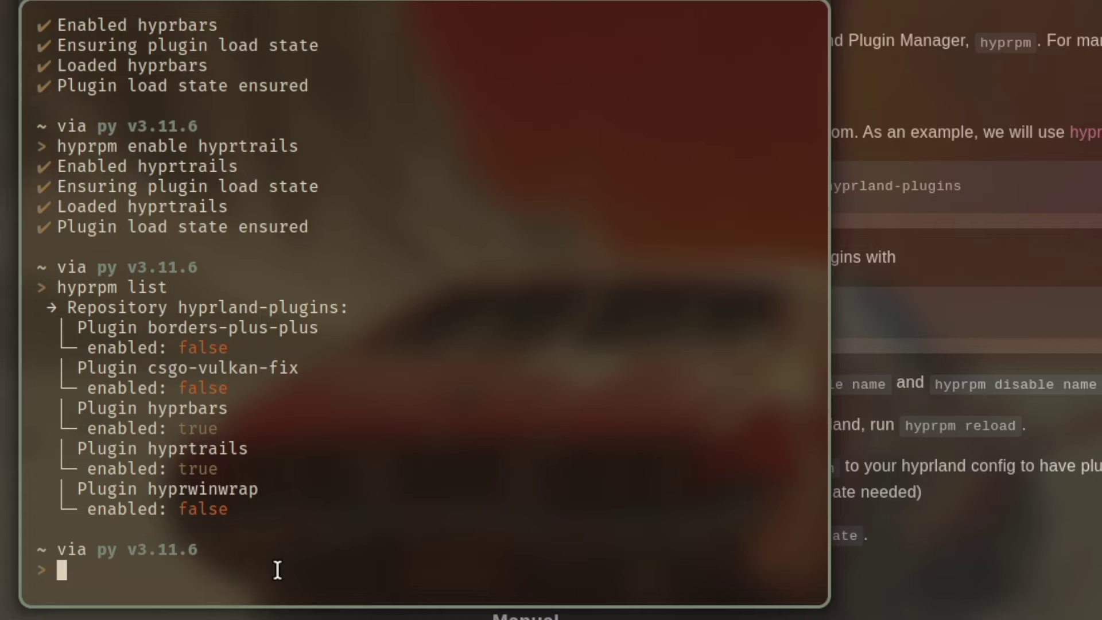
type("hypr")
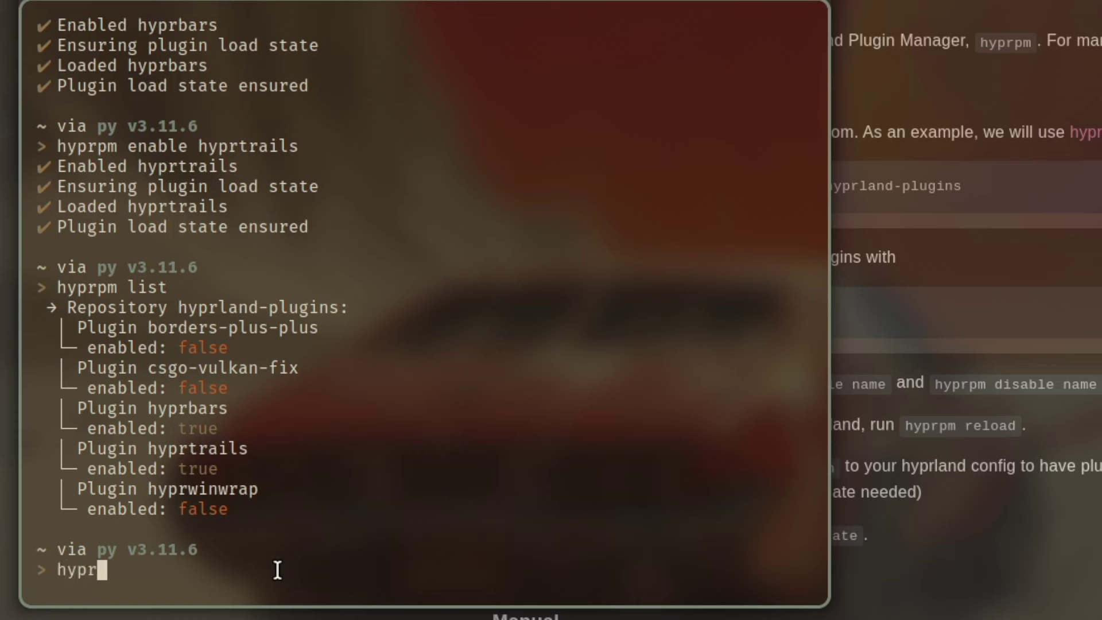
type("pm")
type(" disable ")
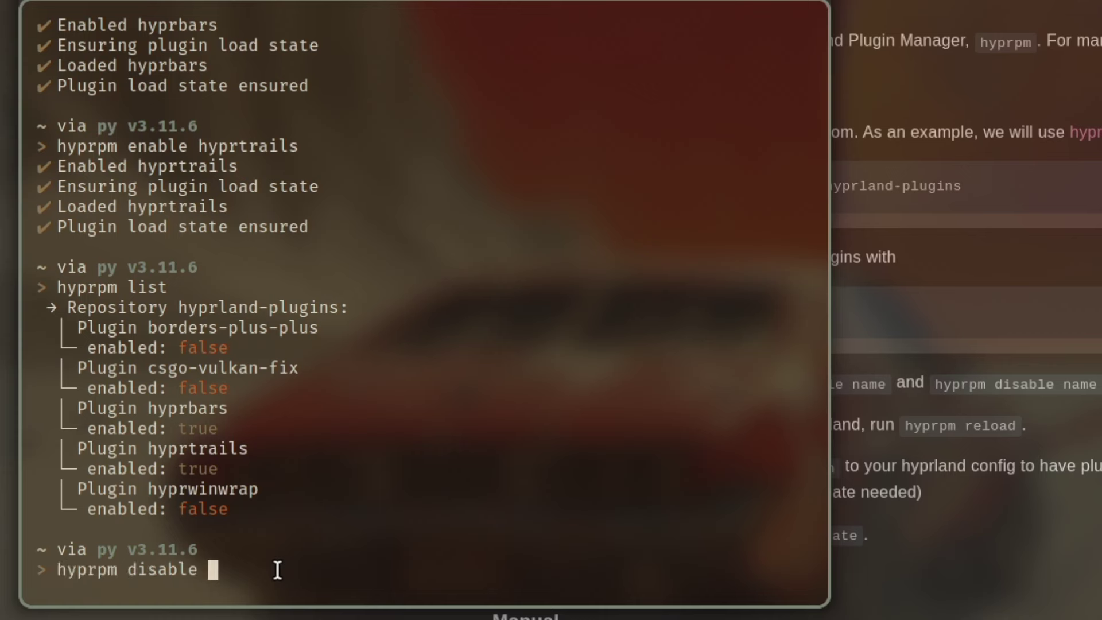
type("hyprt")
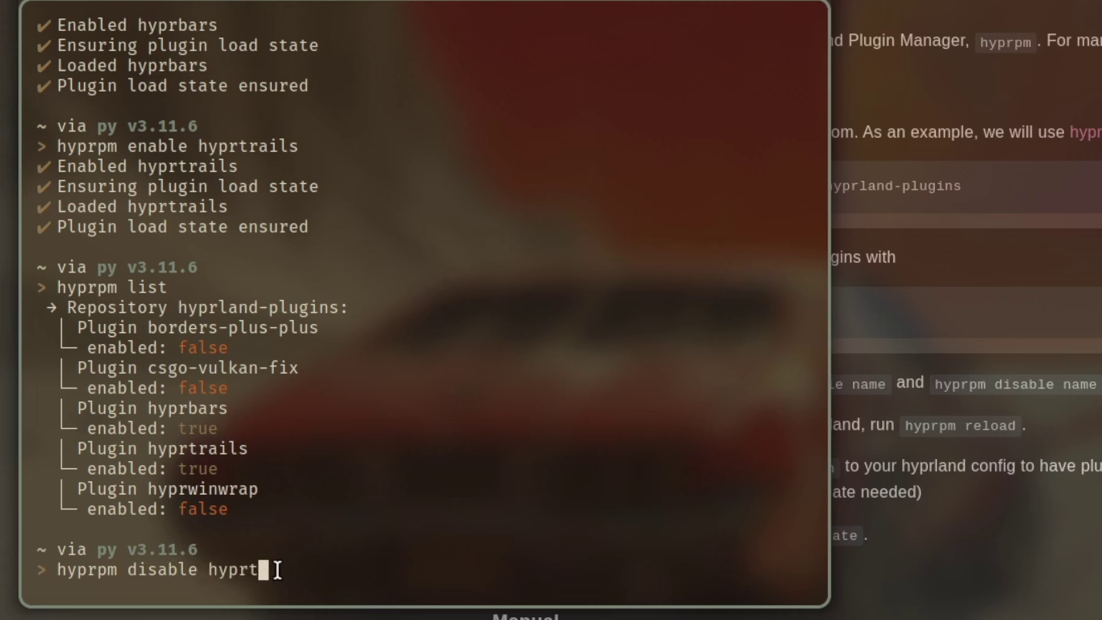
type("rails")
Run 'hyprpm disable hyprtrails', then rerun 'hyprpm list' from history to confirm.
key("Return")
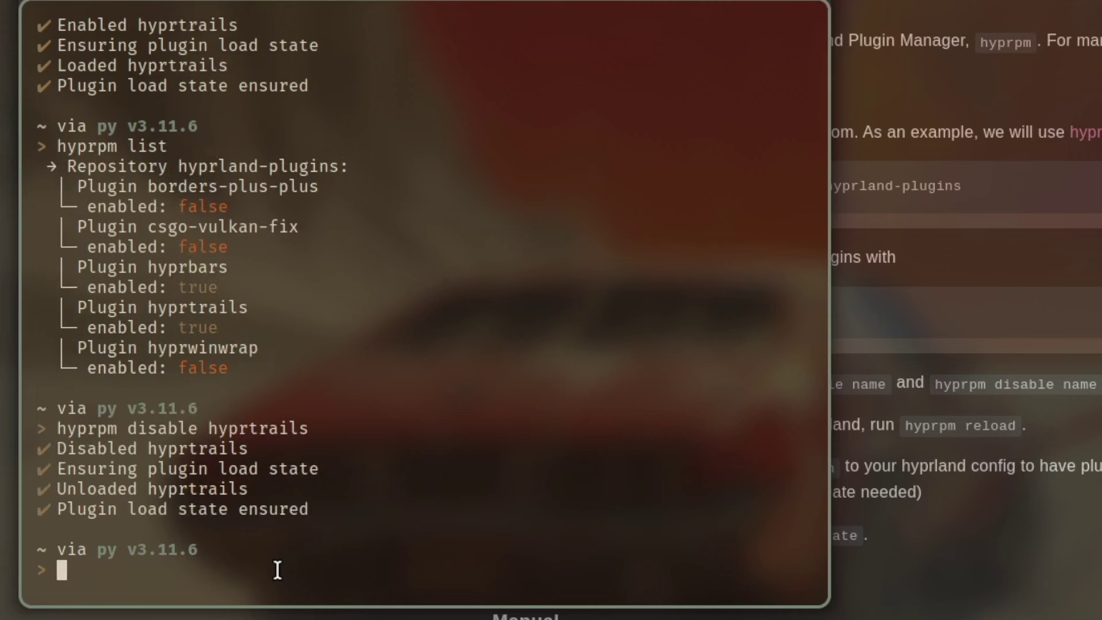
key("Up")
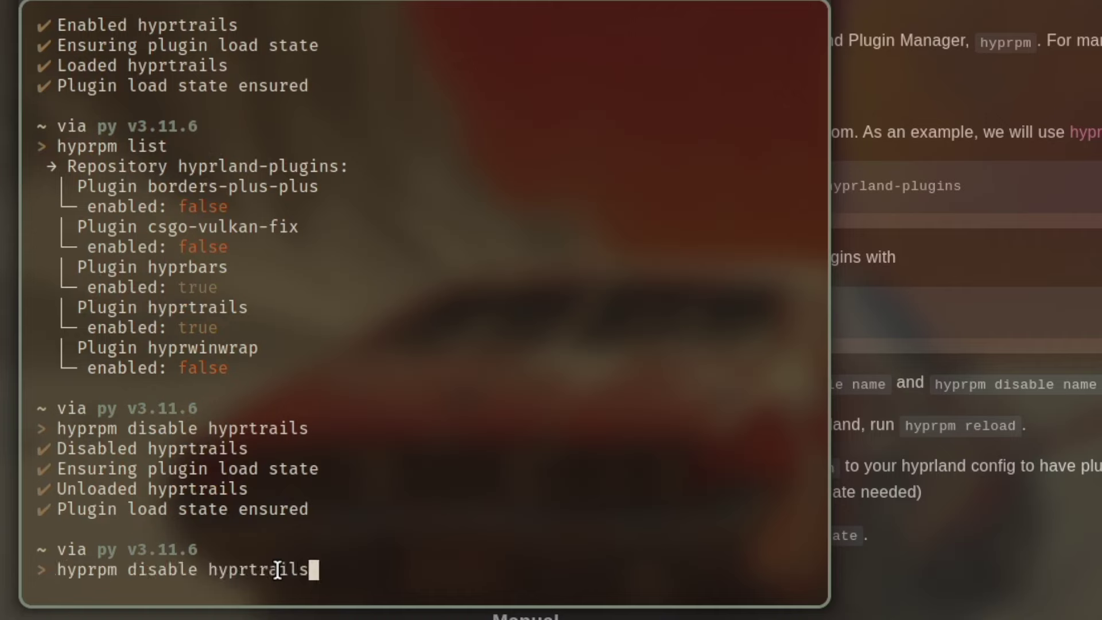
key("Up")
key("Return")
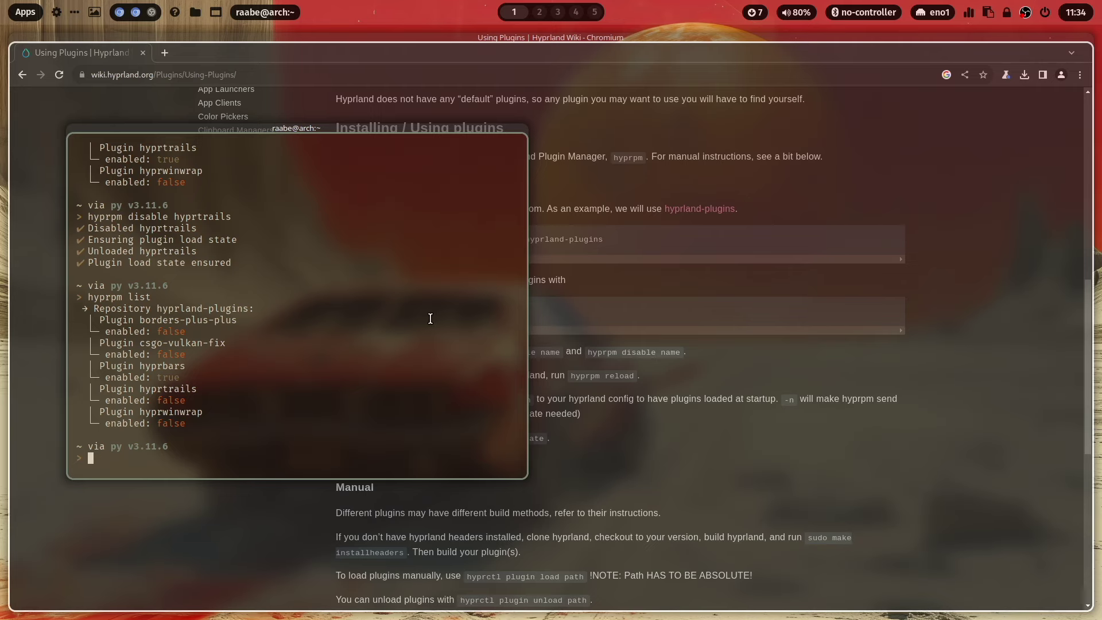
Close the terminal, open the hyprbars folder on GitHub, and copy its example config.
key("super+s")
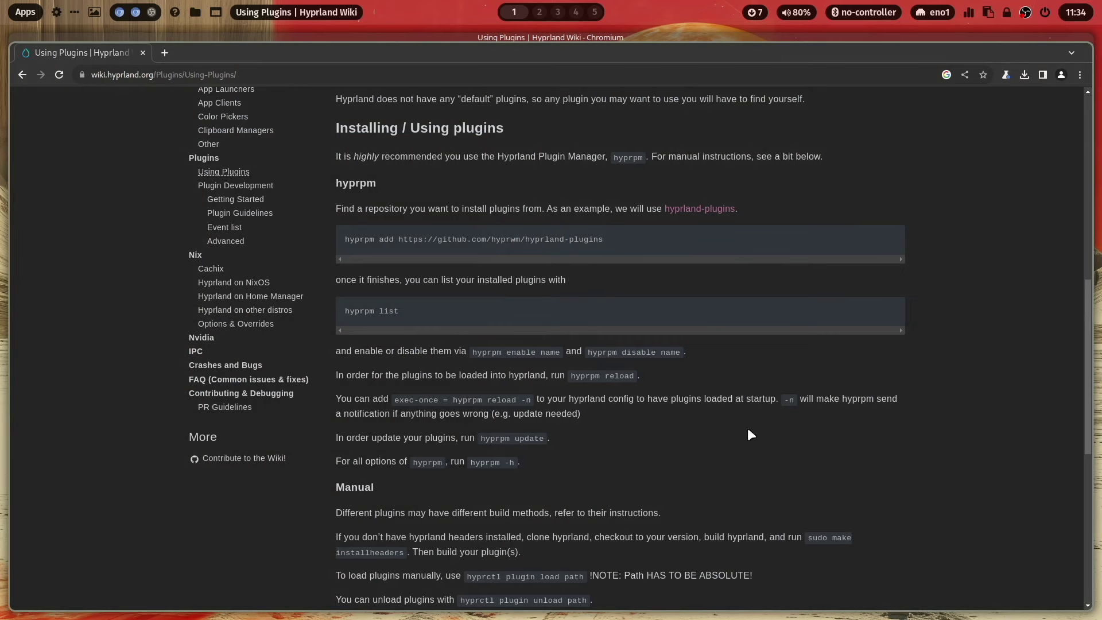
left_click(696, 209)
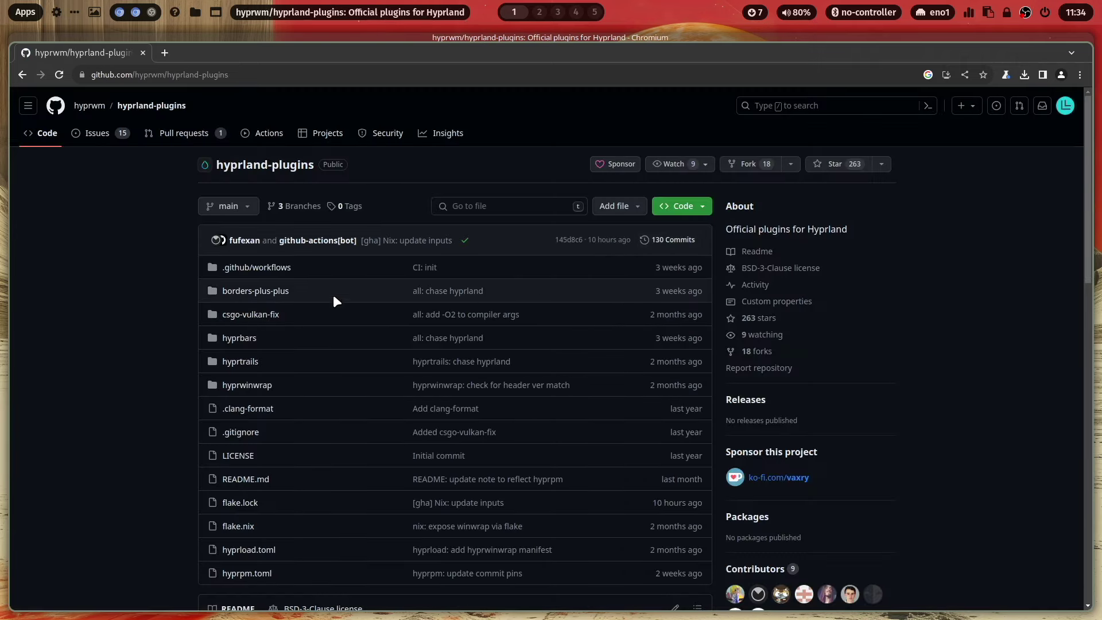
scroll(368, 301, "down", 2)
scroll(367, 301, "down", 2)
scroll(368, 301, "down", 2)
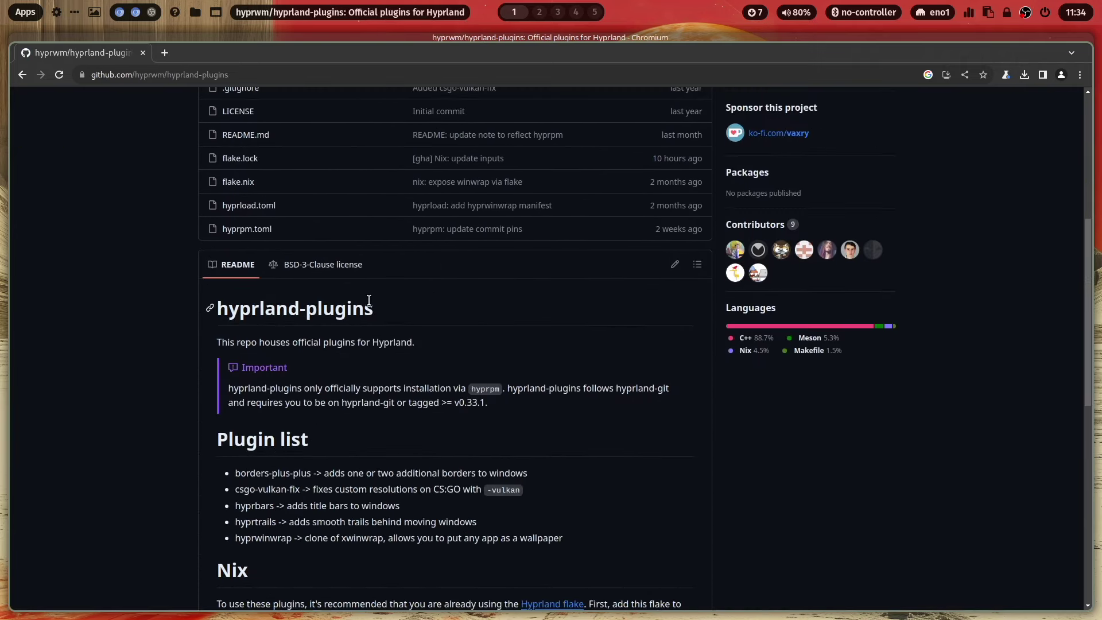
scroll(368, 301, "down", 2)
scroll(368, 300, "up", 5)
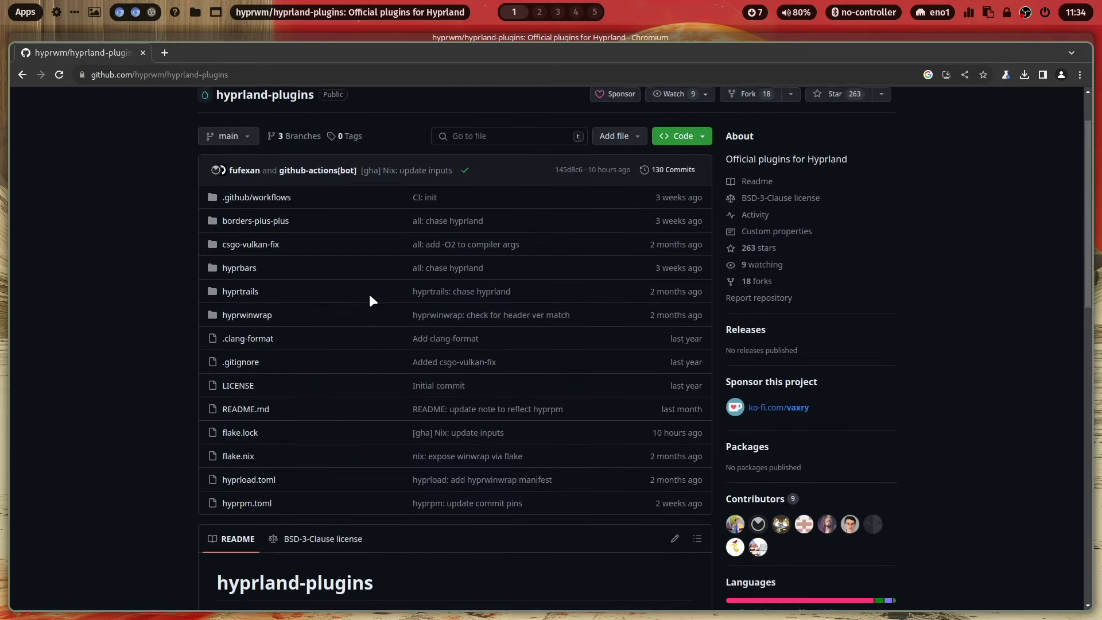
left_click(239, 269)
scroll(419, 274, "down", 3)
scroll(433, 280, "down", 2)
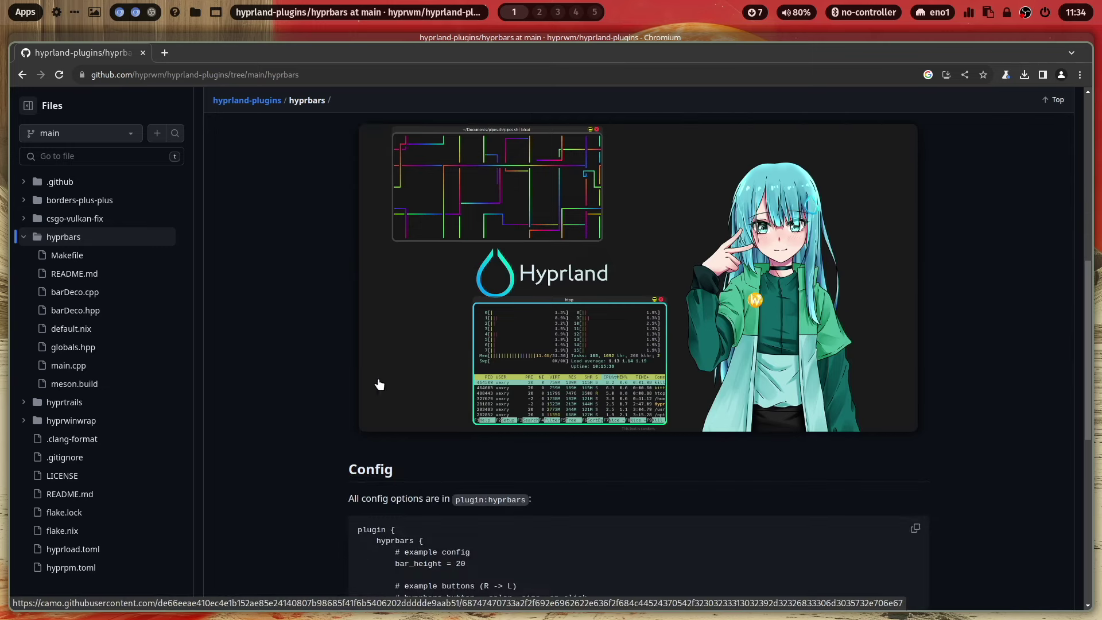
scroll(453, 297, "down", 3)
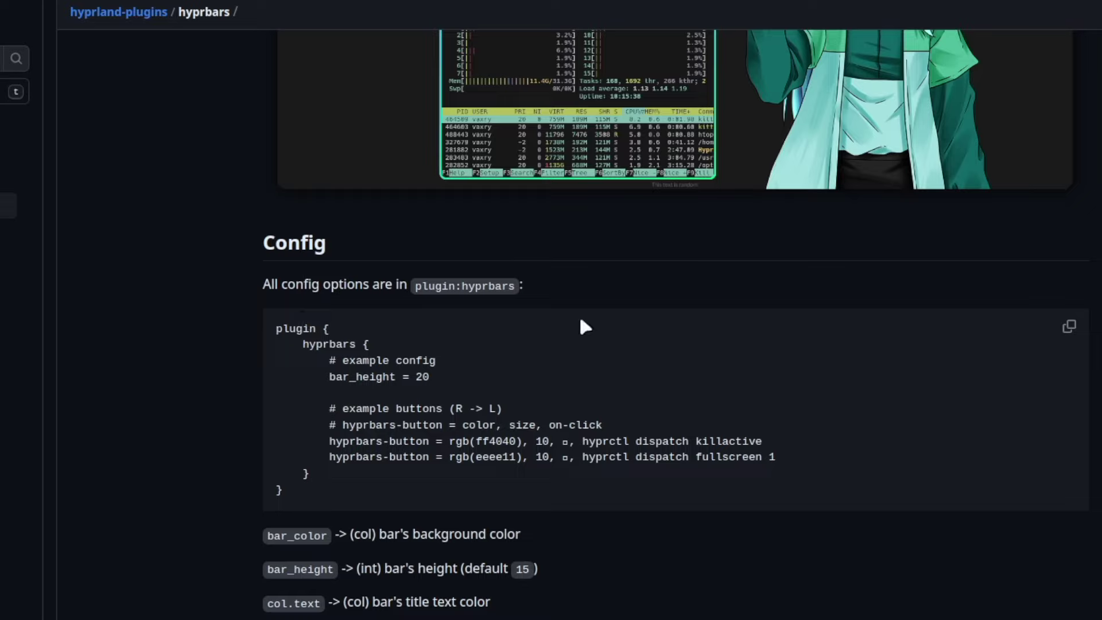
left_click(1070, 330)
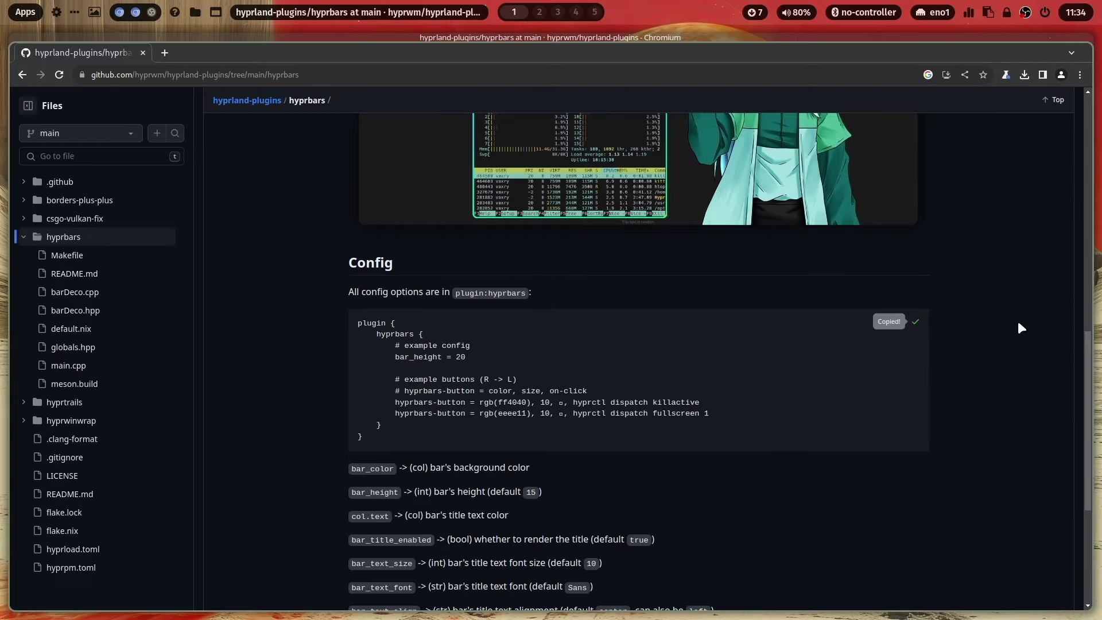
In a new terminal, move into ~/dotfiles/hypr and then its conf folder, listing each.
key("super+Return")
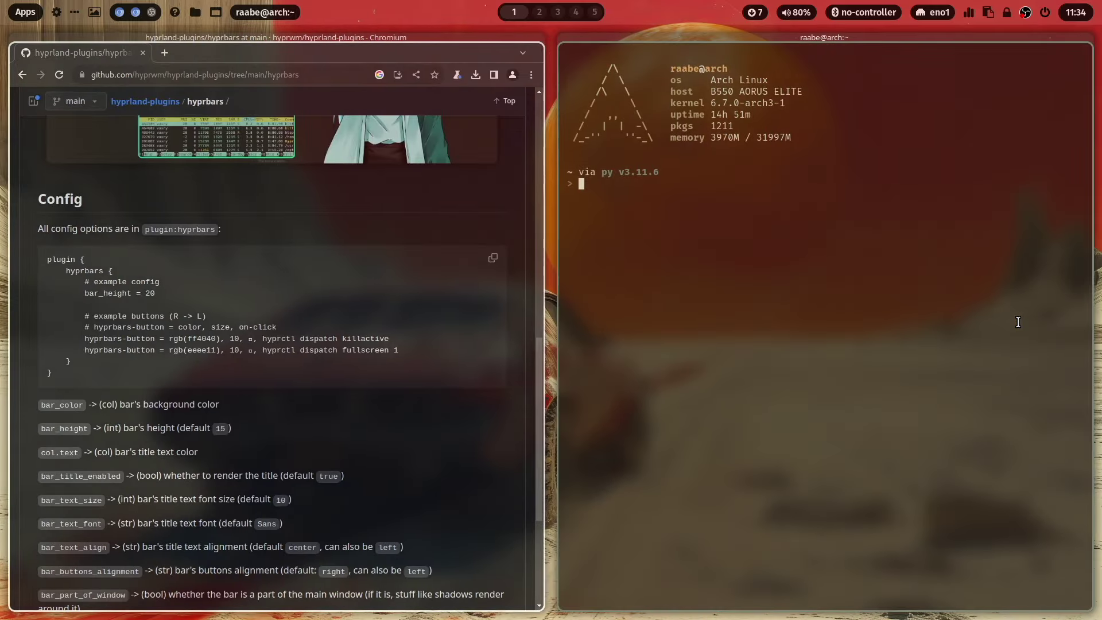
type("cd dotfiles")
type("/hypr/")
key("Return")
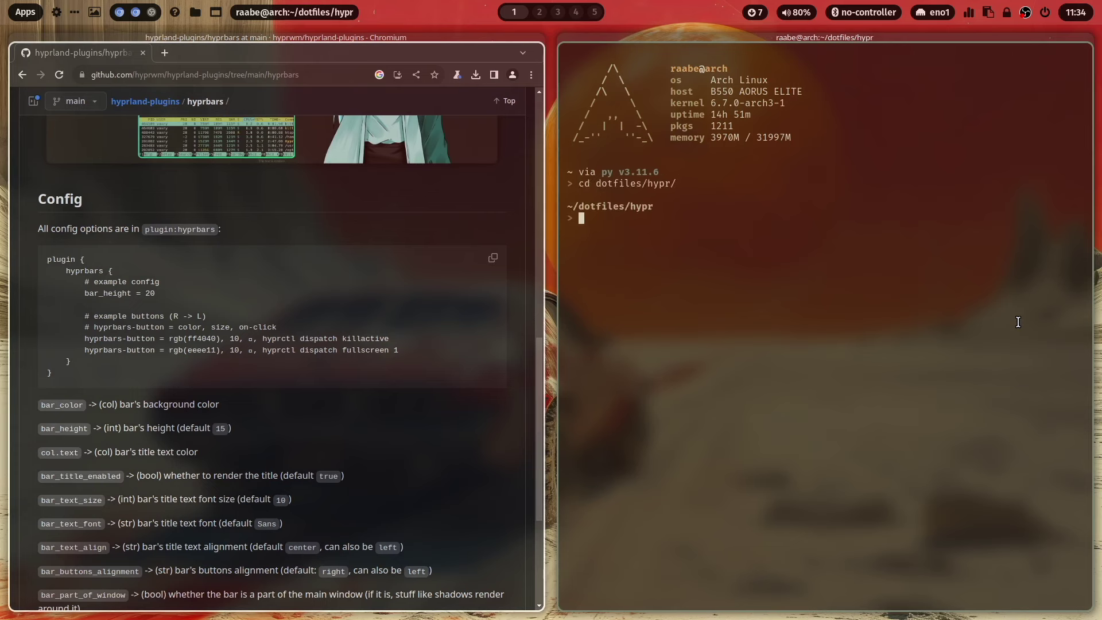
type("ls")
key("Return")
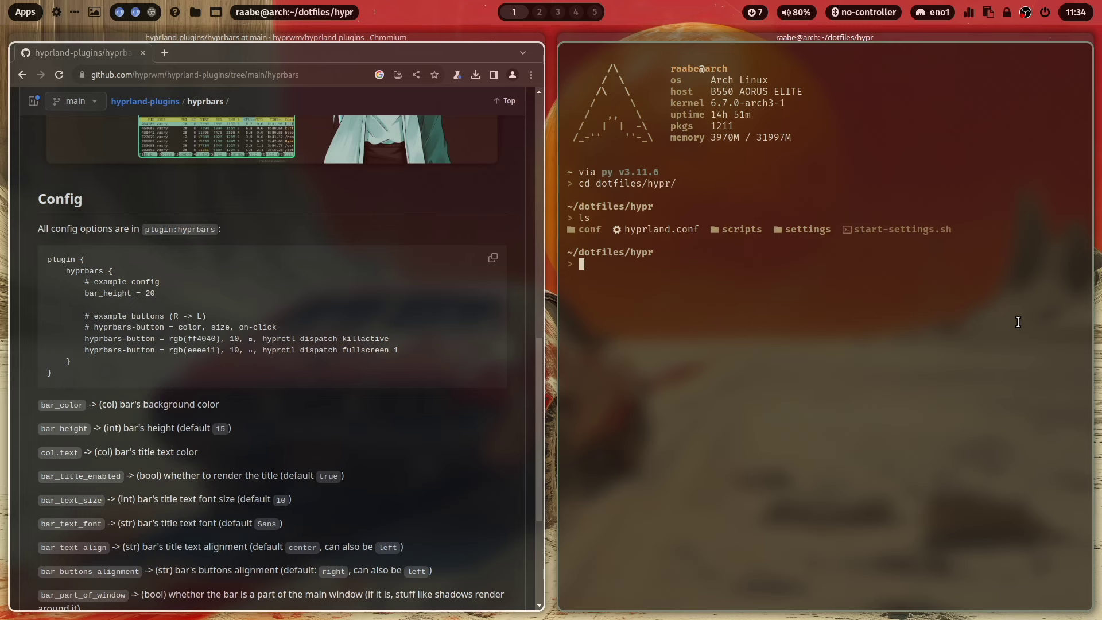
type("cd c")
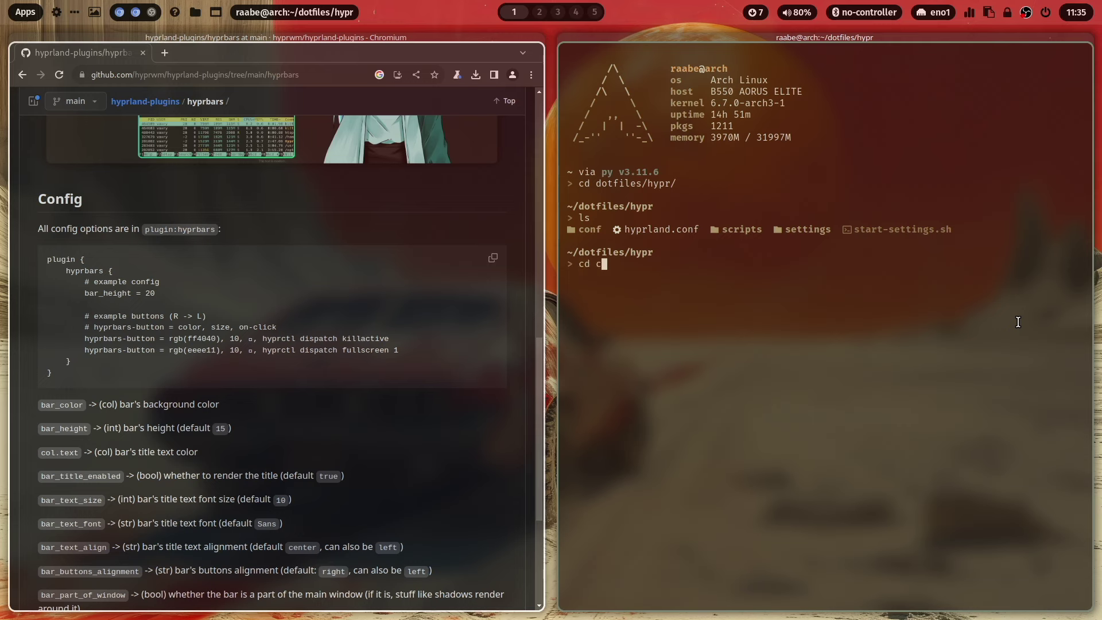
type("onf/")
key("Return")
type("ls")
key("Return")
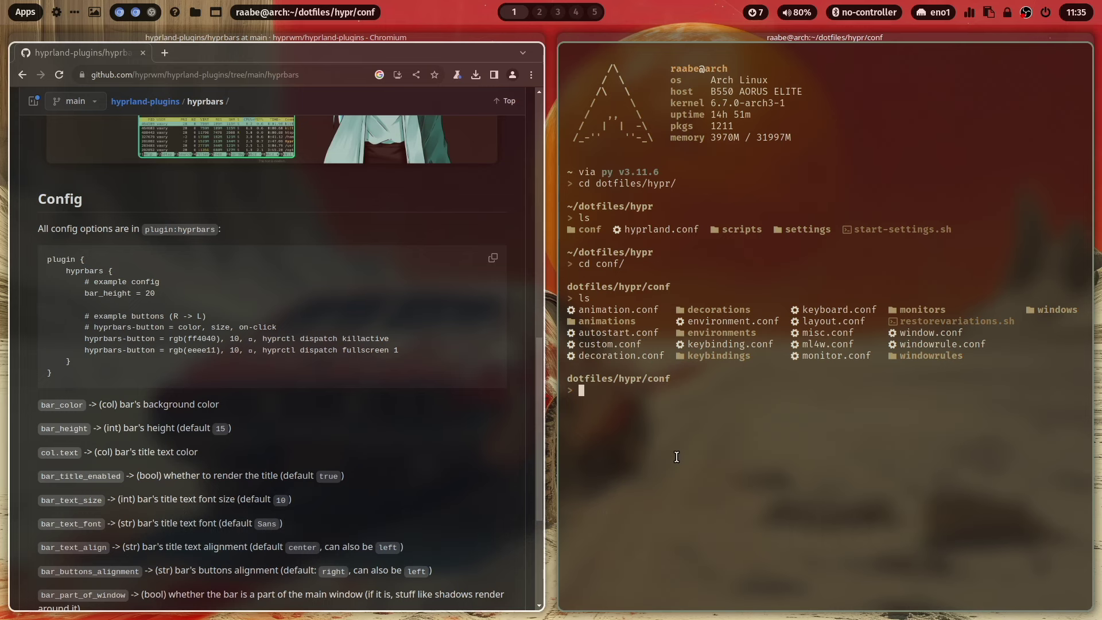
type("v ")
type("c")
Open custom.conf, paste the README hyprbars block (bar_height 20, close and fullscreen buttons) at the end, and save.
key("Tab")
key("Return")
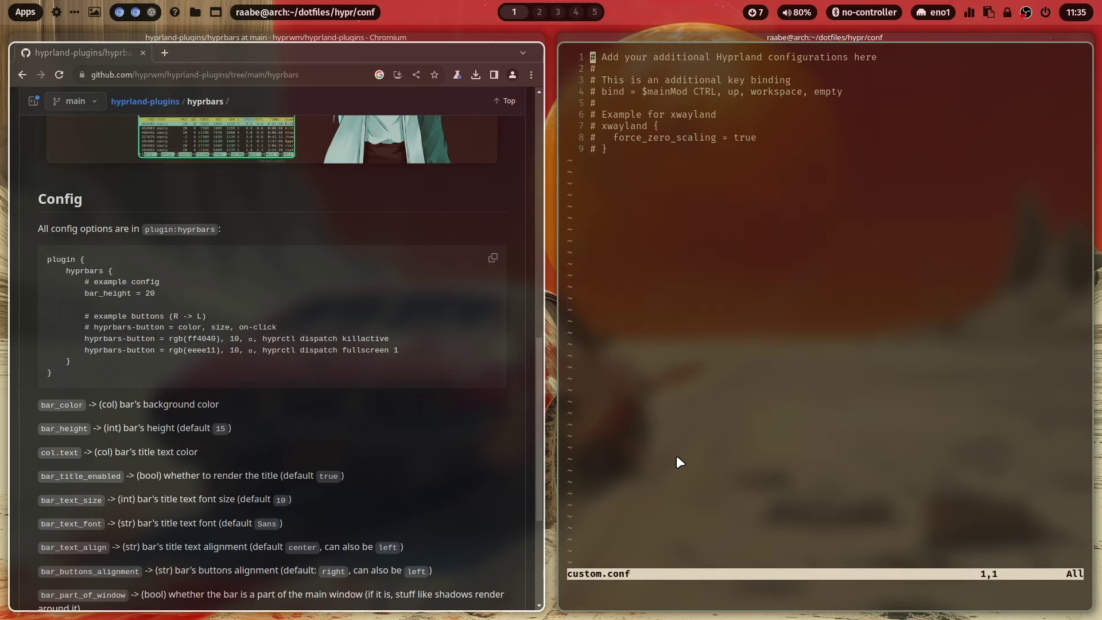
key("shift+g")
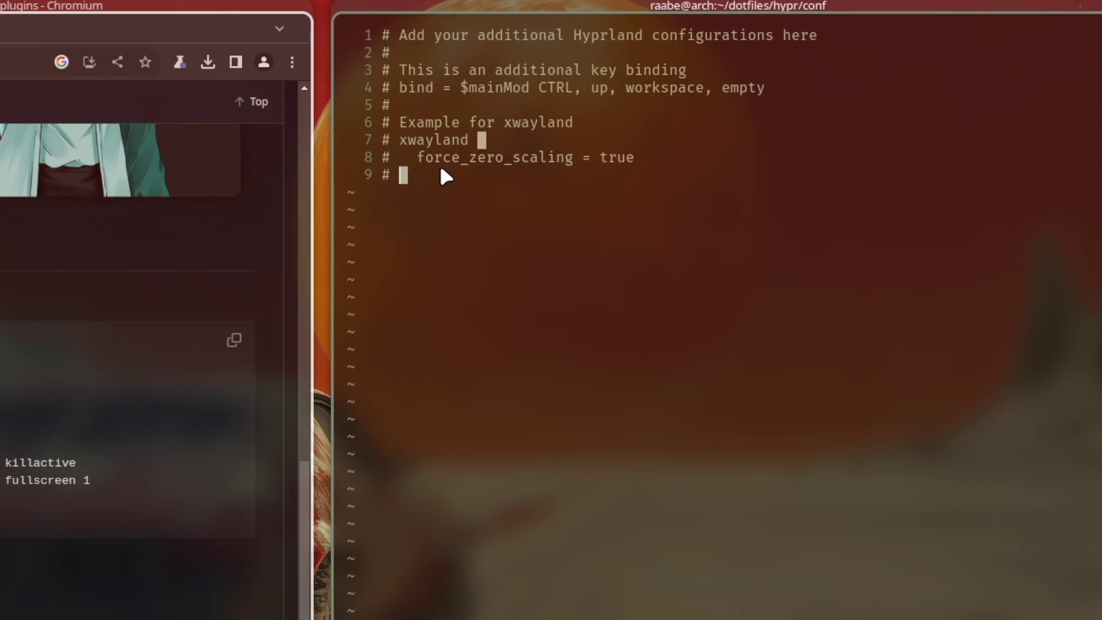
key("o")
key("Return")
key("BackSpace")
key("BackSpace")
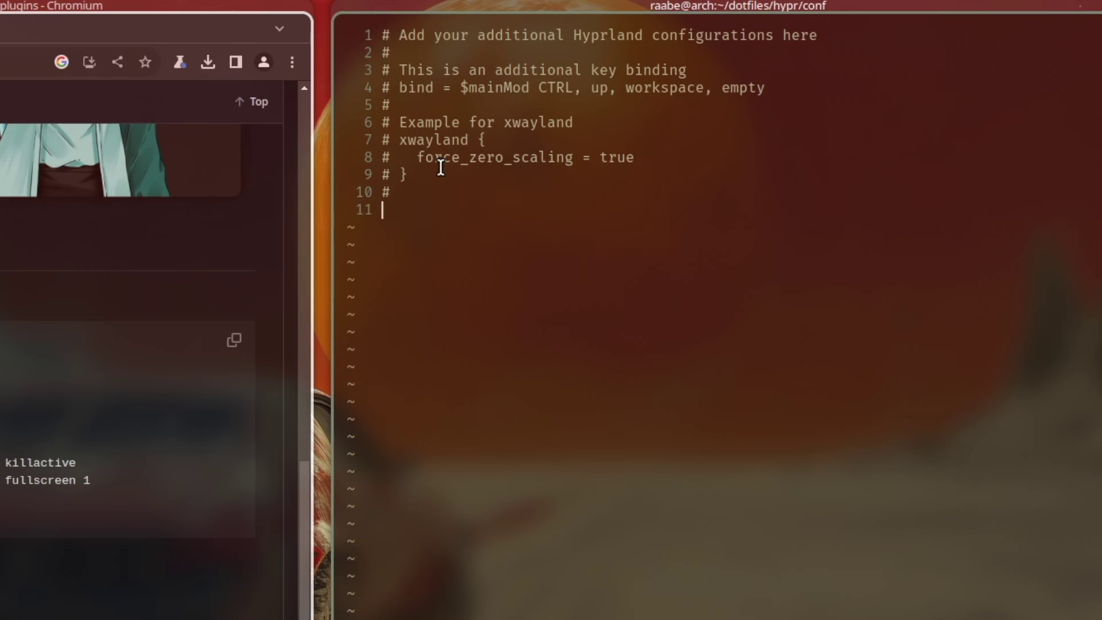
key("ctrl+shift+v")
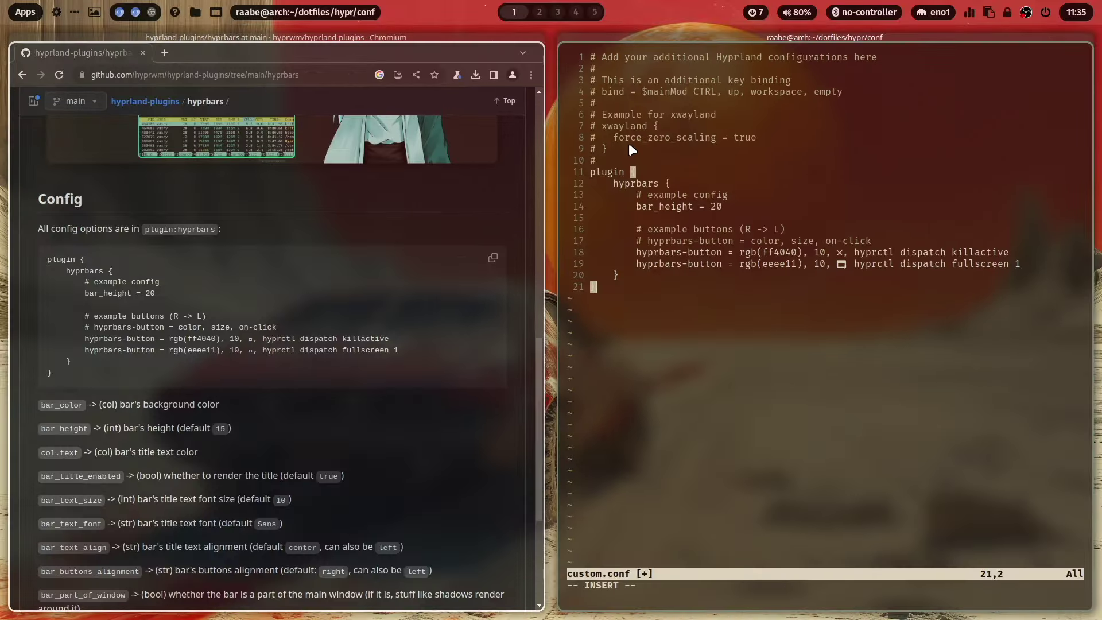
key("Escape")
type(":w")
key("Return")
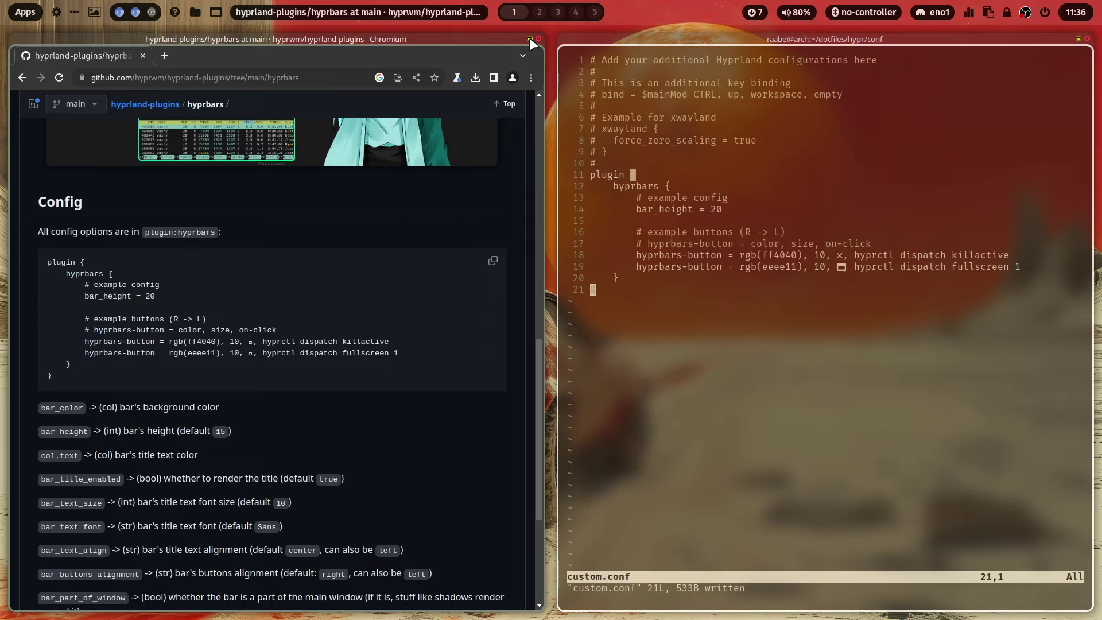
Change the hyprbars bar_height from 20 to 30 and save custom.conf.
left_click(529, 40)
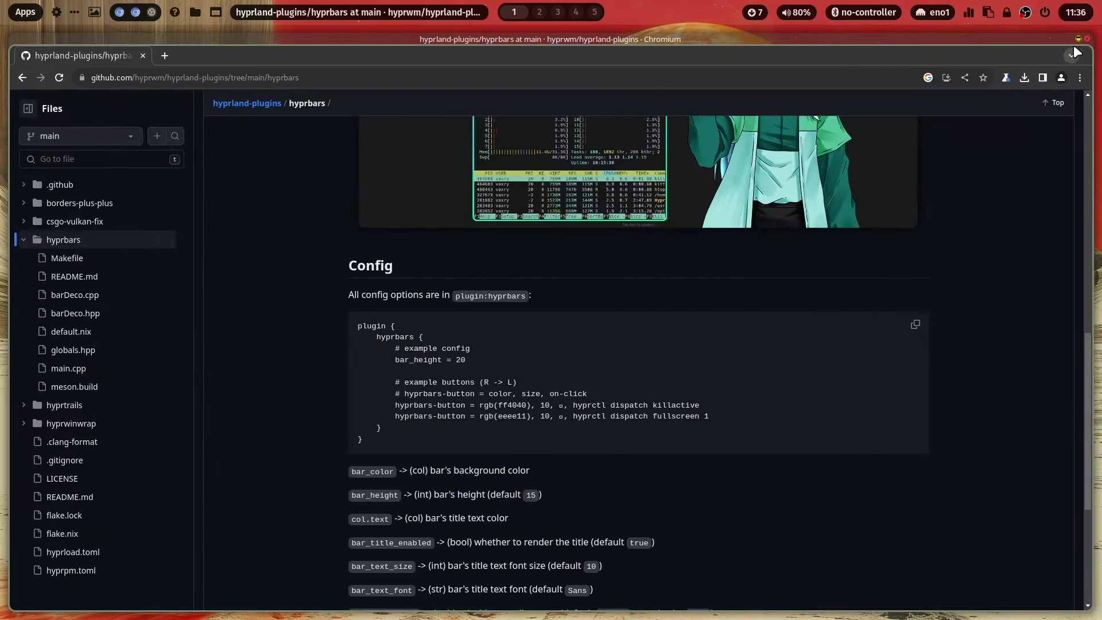
left_click(1079, 39)
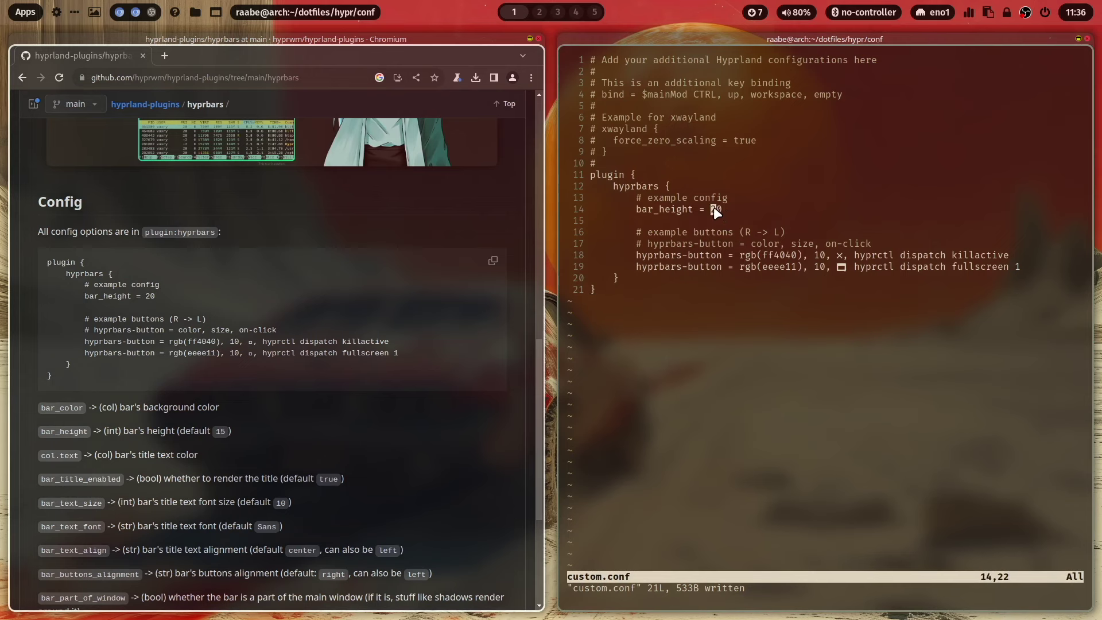
type("s")
type("3")
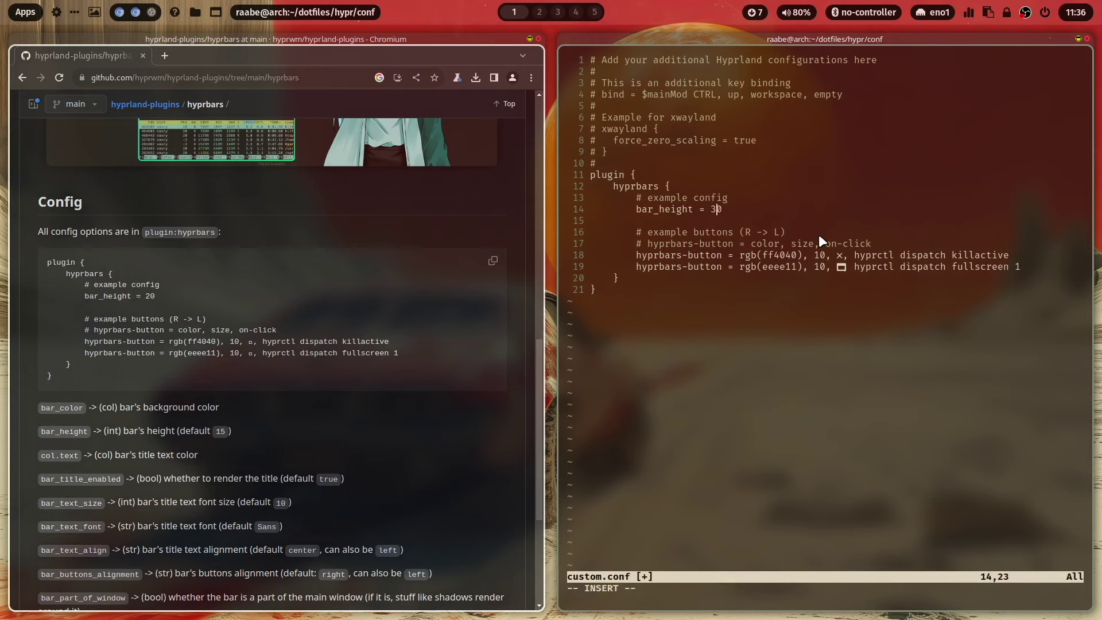
key("Escape")
type(":w")
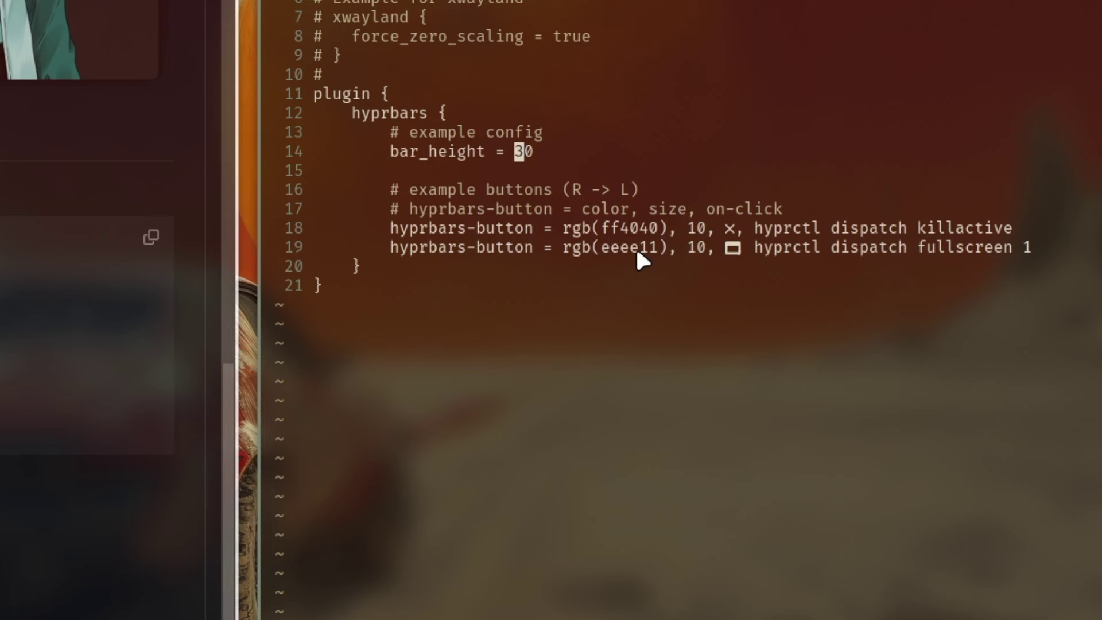
Change the close and fullscreen button sizes from 10 to 20 and save.
left_click(696, 225)
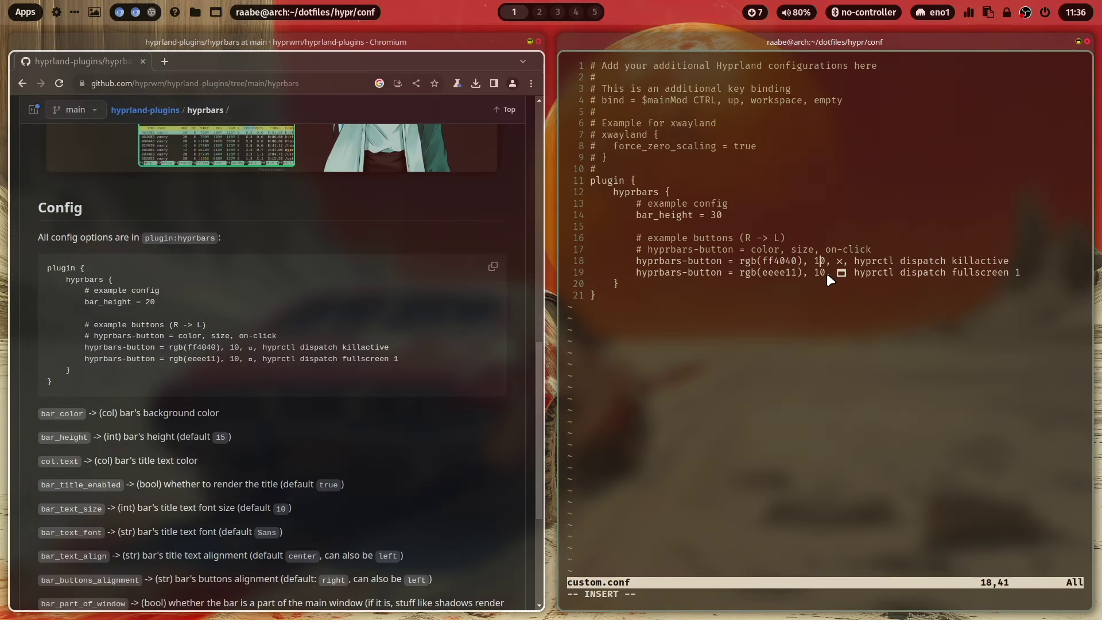
key("BackSpace")
type("2")
key("Escape")
type(":w")
key("Return")
type("2")
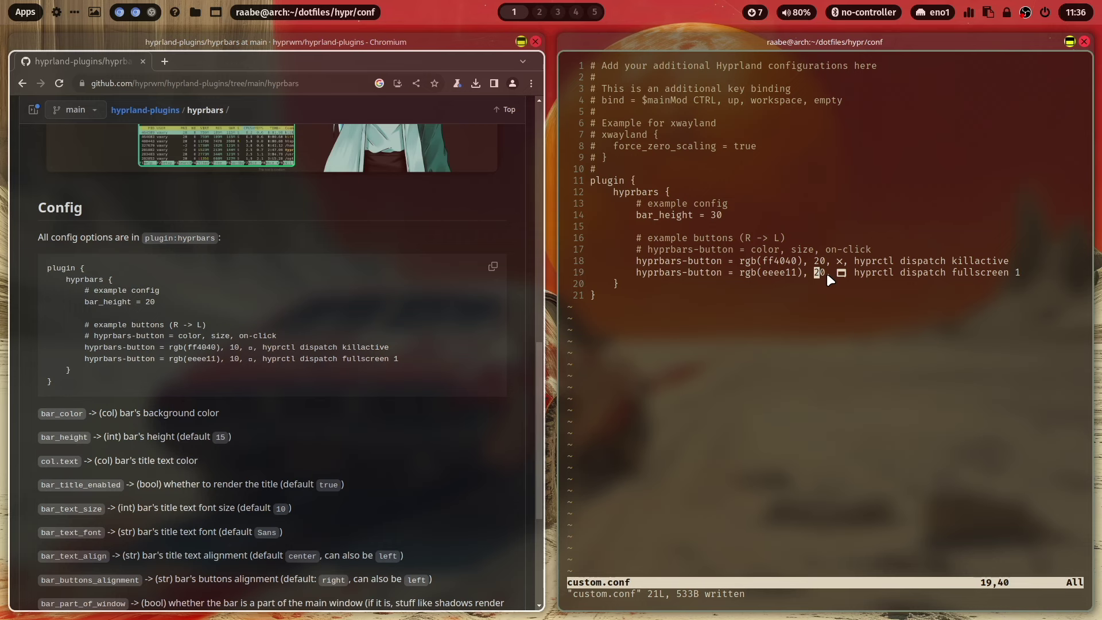
Move to line 19 in Vim and select the fullscreen button example line in the README.
left_click(897, 259)
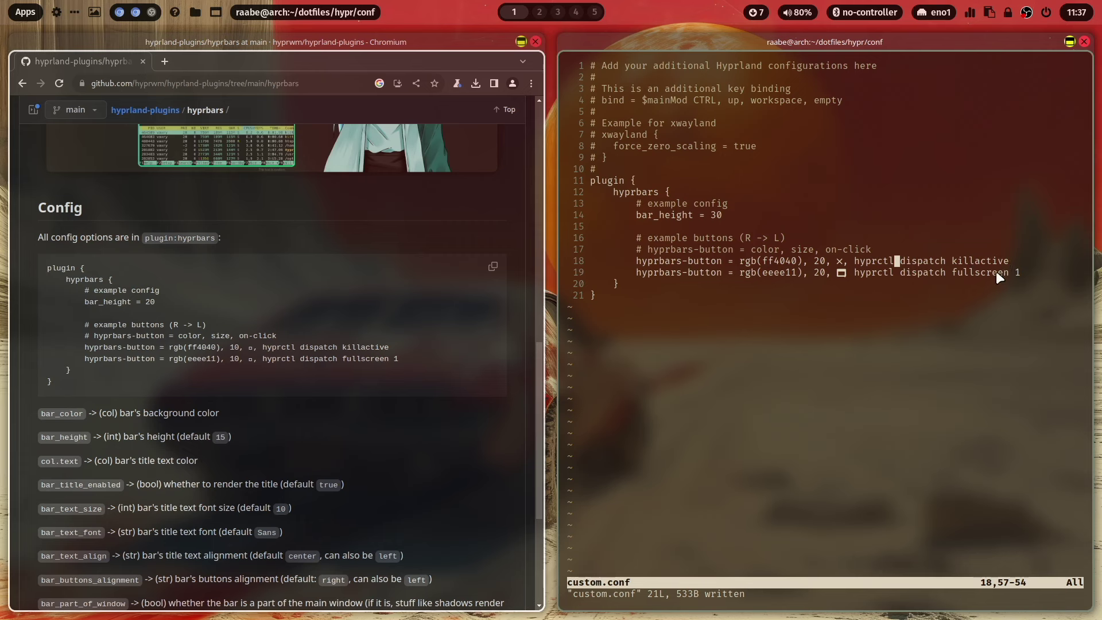
left_click(683, 272)
key("i")
scroll(757, 285, "down", 7)
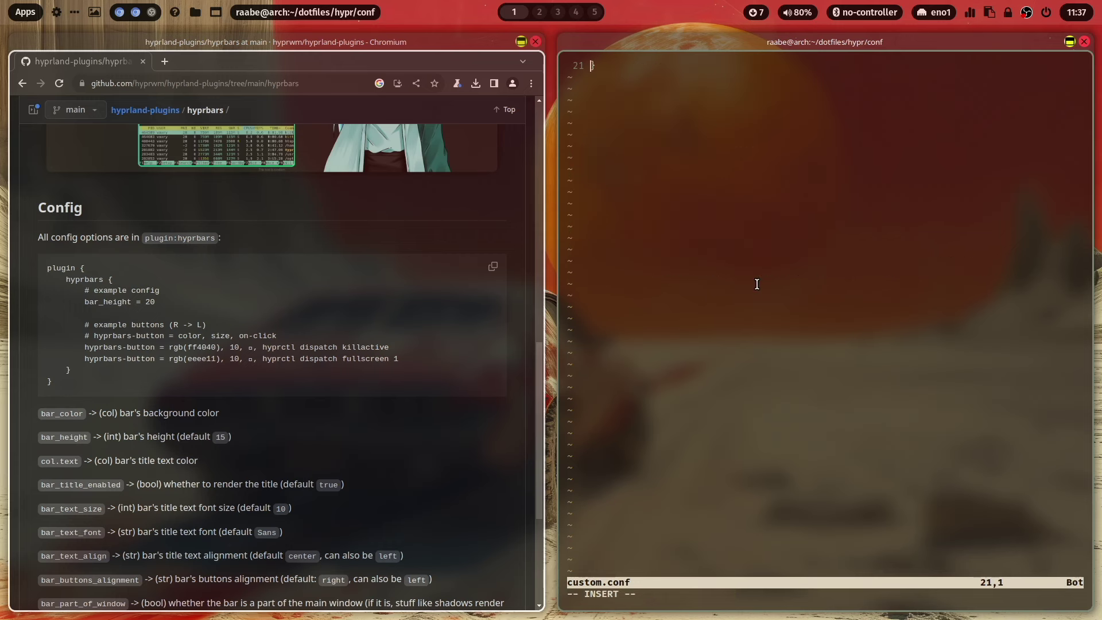
scroll(757, 284, "up", 7)
key("Up")
key("Up")
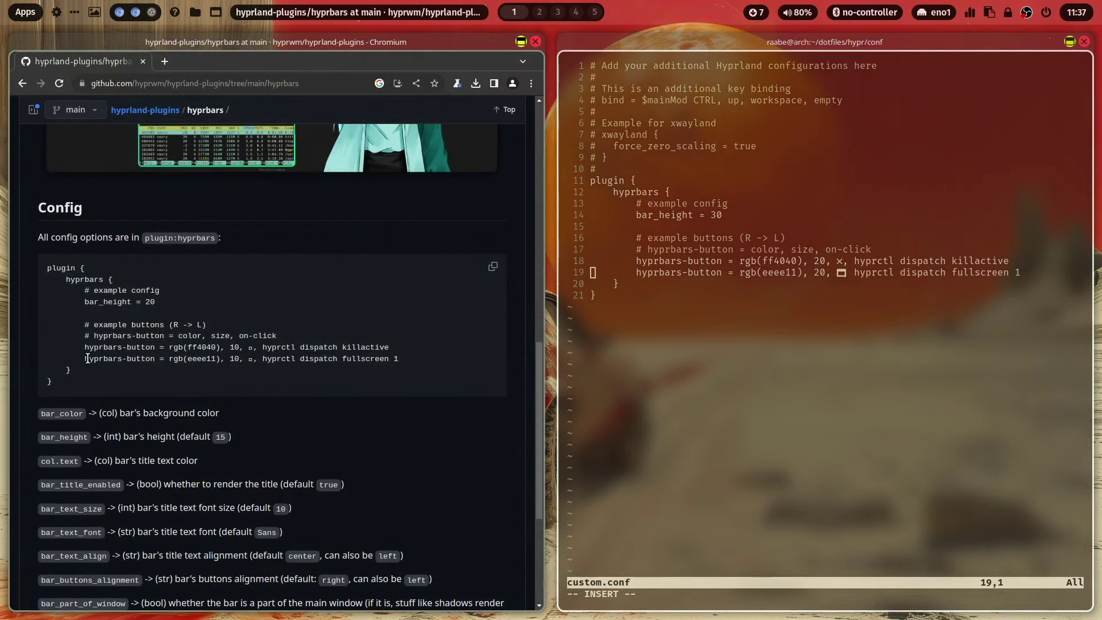
left_click_drag(83, 359, 487, 355)
left_click(337, 357)
Paste the README fullscreen button line below line 19, indent it, and save.
left_click_drag(85, 358, 396, 355)
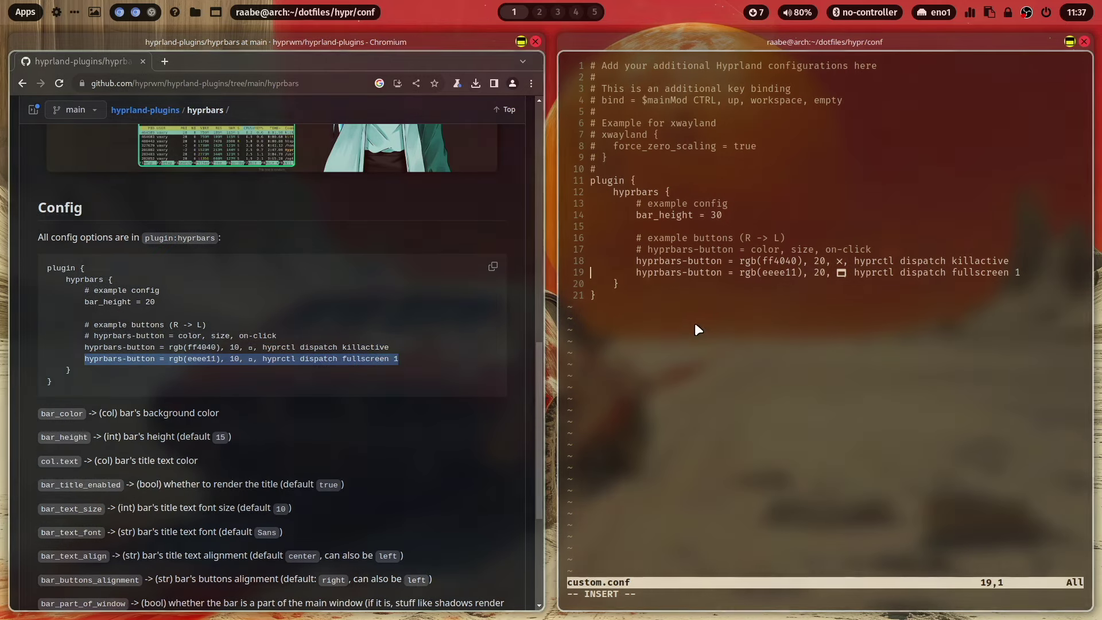
left_click(1038, 273)
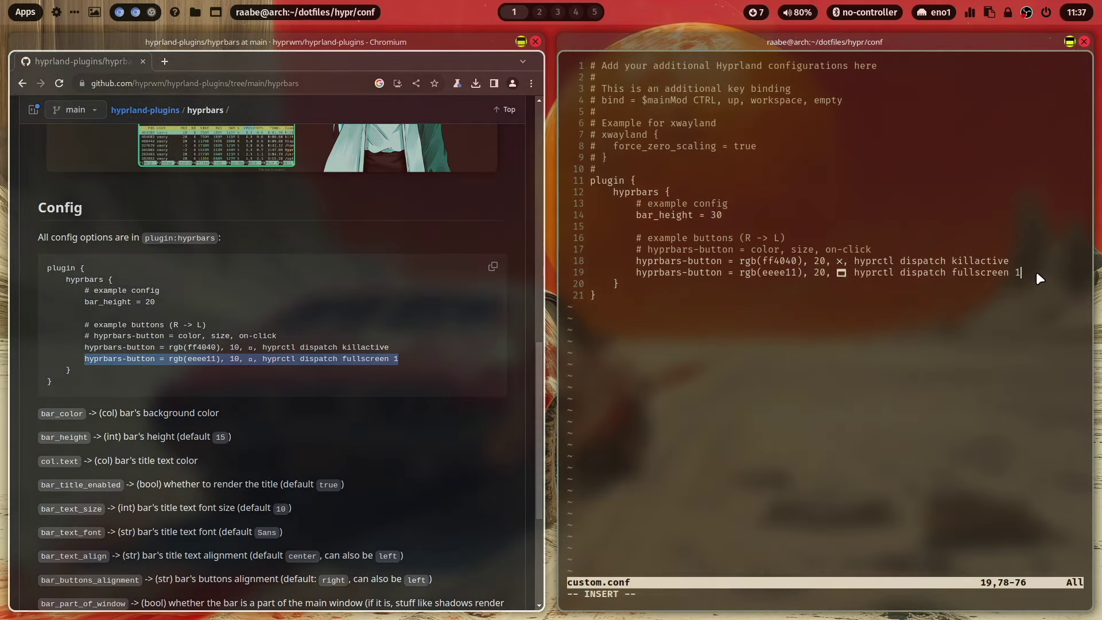
key("Return")
key("Escape")
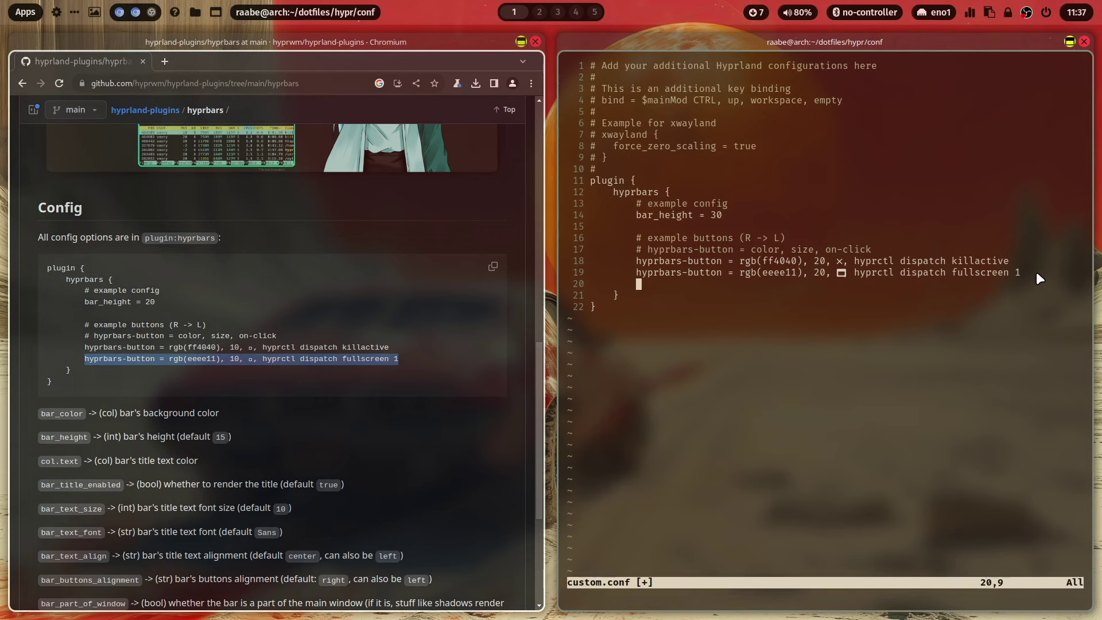
key("p")
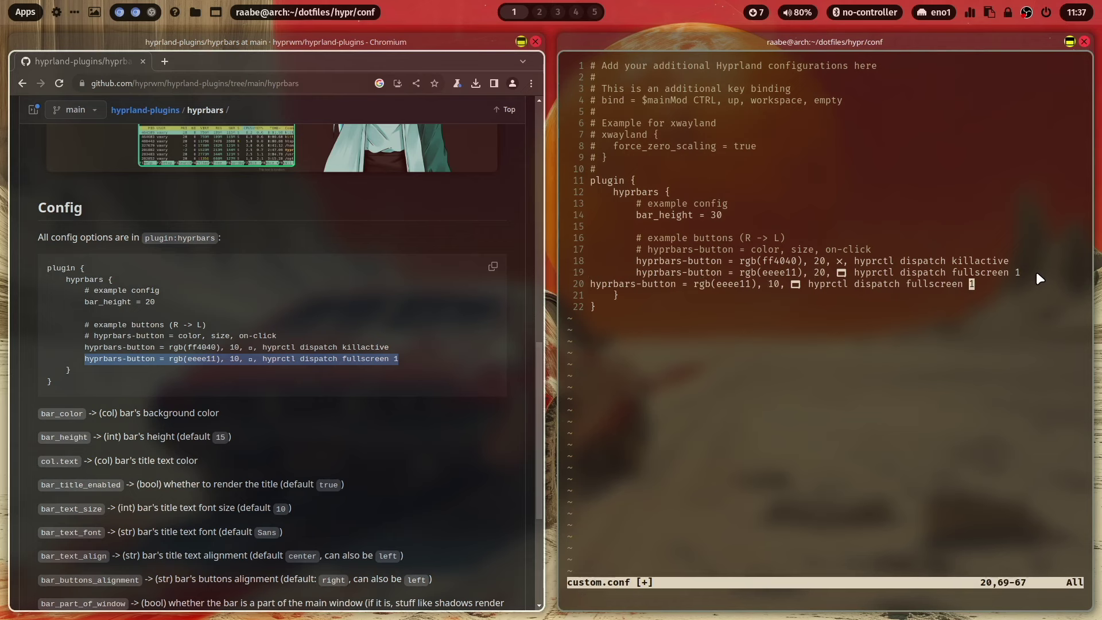
key("I")
key("Tab")
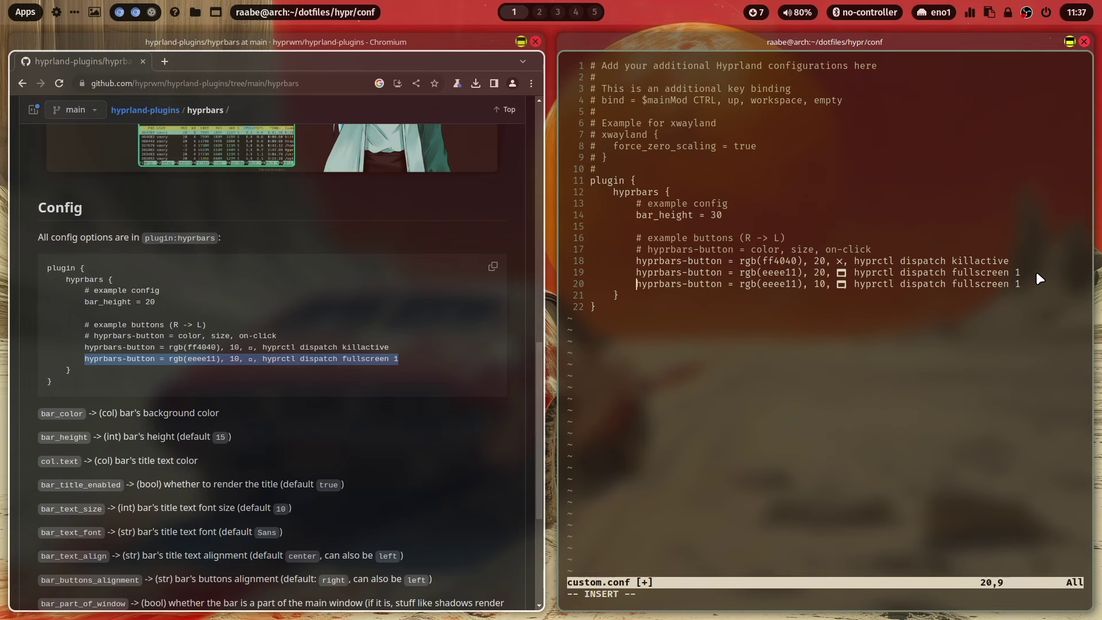
key("Escape")
type(":w")
key("Return")
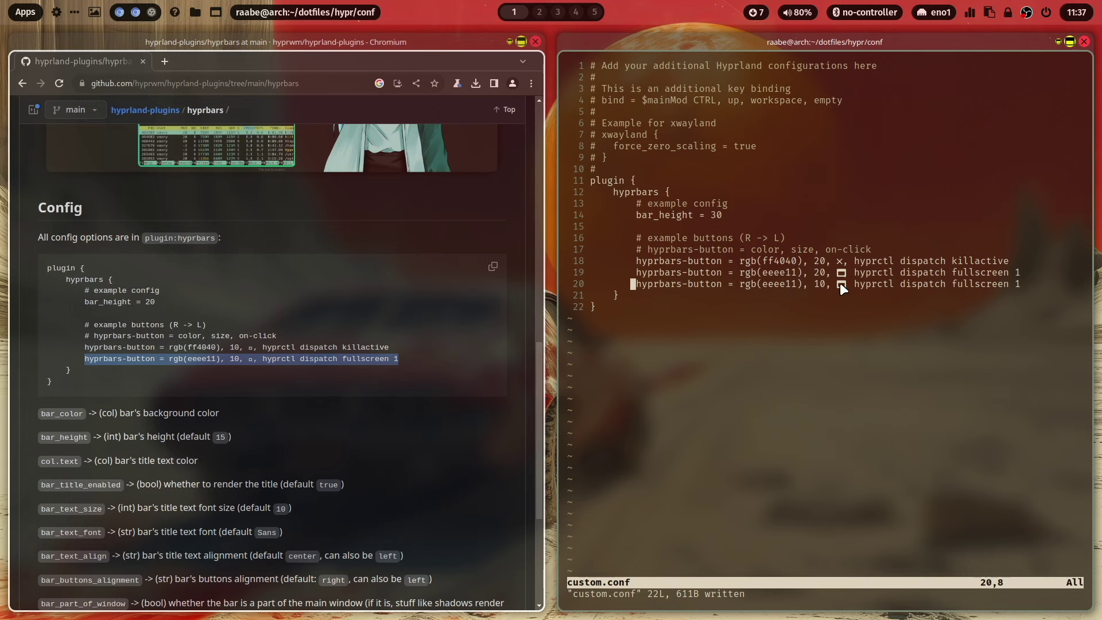
Replace the third button's fullscreen command with alacritty, save, and launch a new terminal.
left_click(852, 286)
key("i")
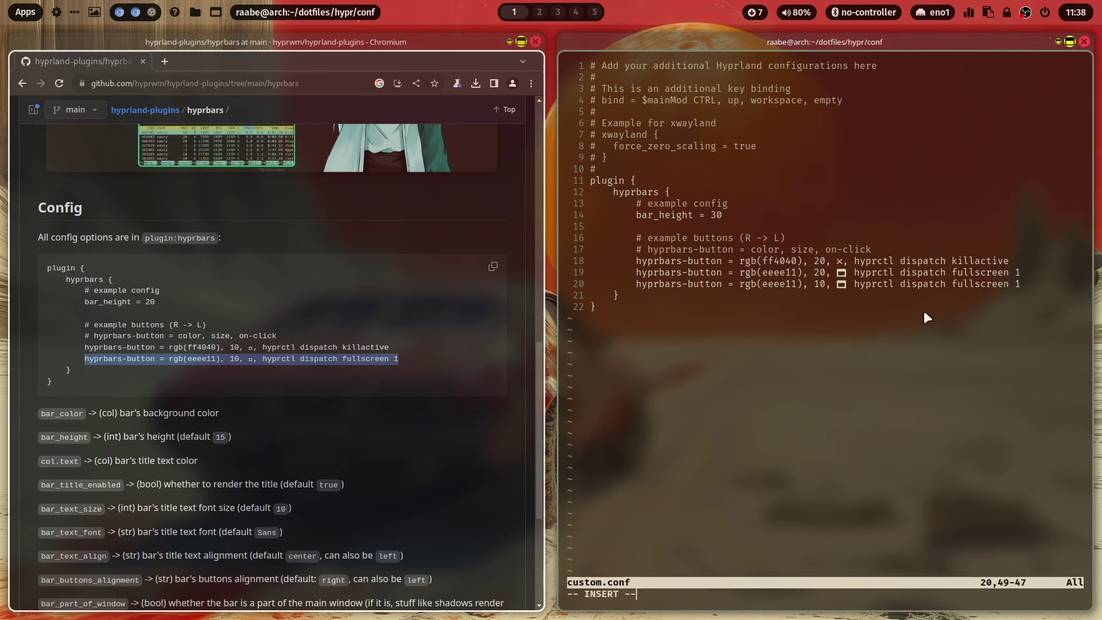
key("Delete")
key("Delete")
key("Delete")
key("Delete")
key("Delete")
key("Delete")
key("Delete")
key("Delete")
key("Delete")
key("Delete")
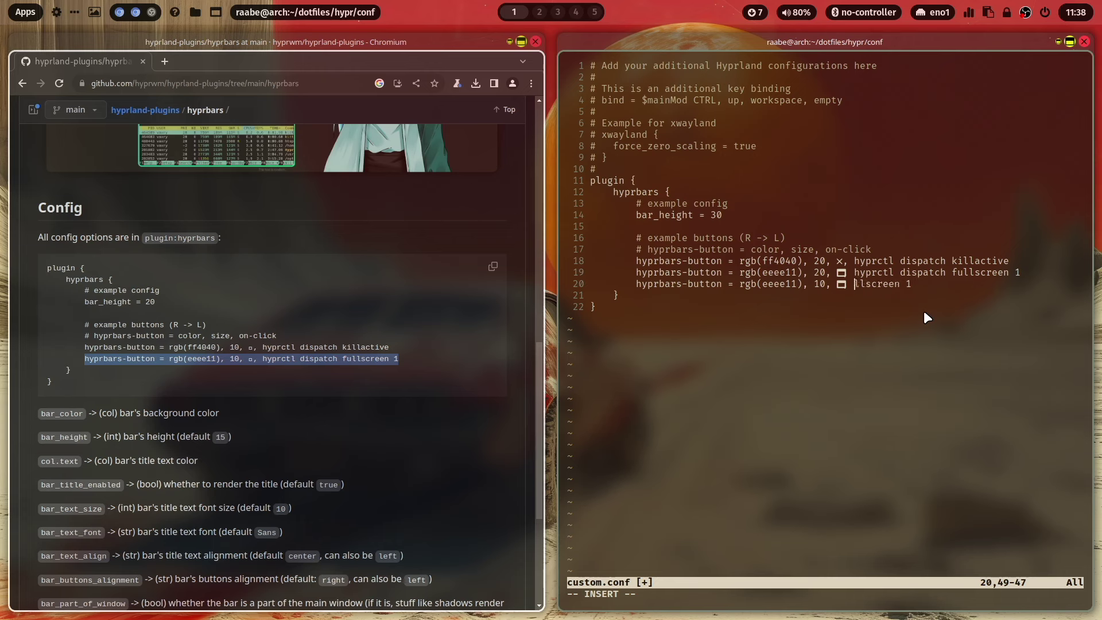
key("Delete")
key("Delete")
key("Delete")
key("Delete")
key("Delete")
key("Delete")
type("alacritty")
key("Escape")
type(":w")
key("Return")
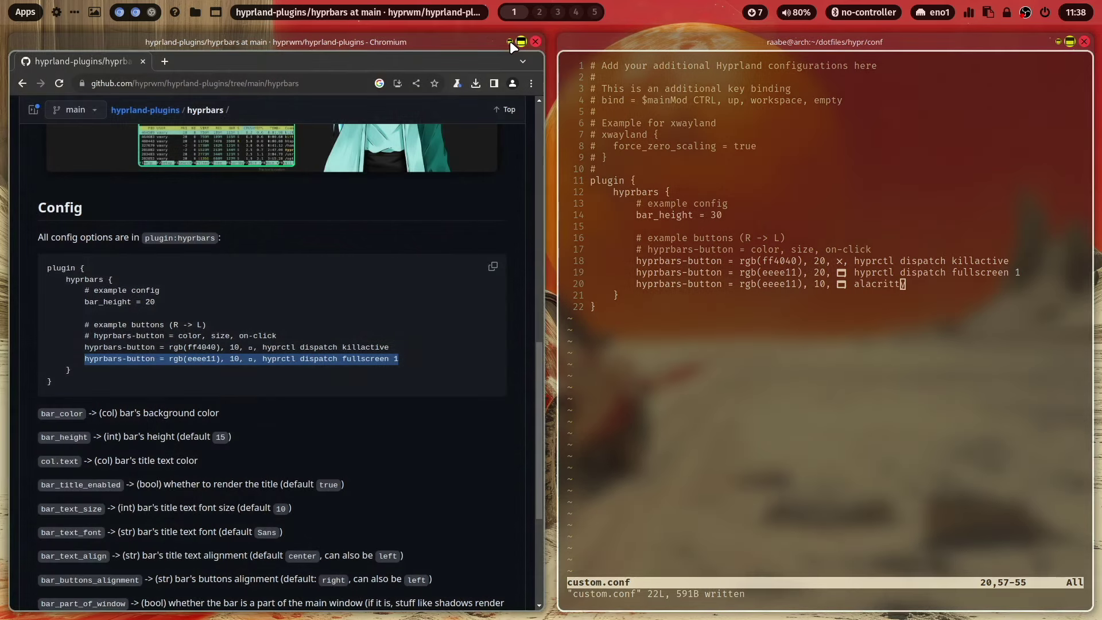
key("super+Return")
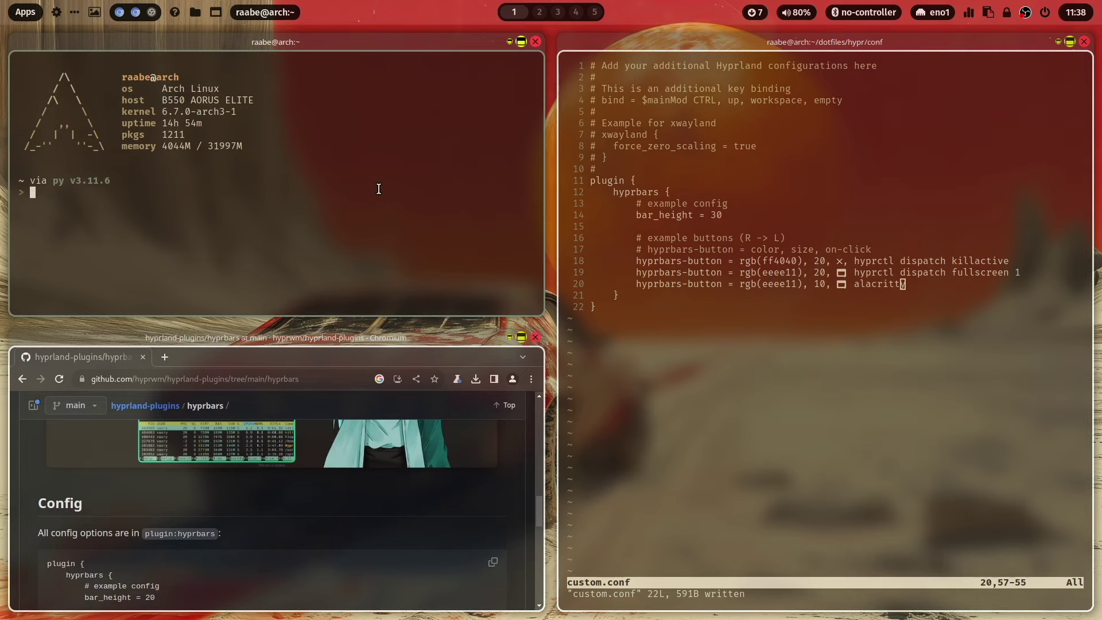
Close the extra terminal, recolour the third button from rgb(eeee11) to rgb(000000), and save.
key("super+q")
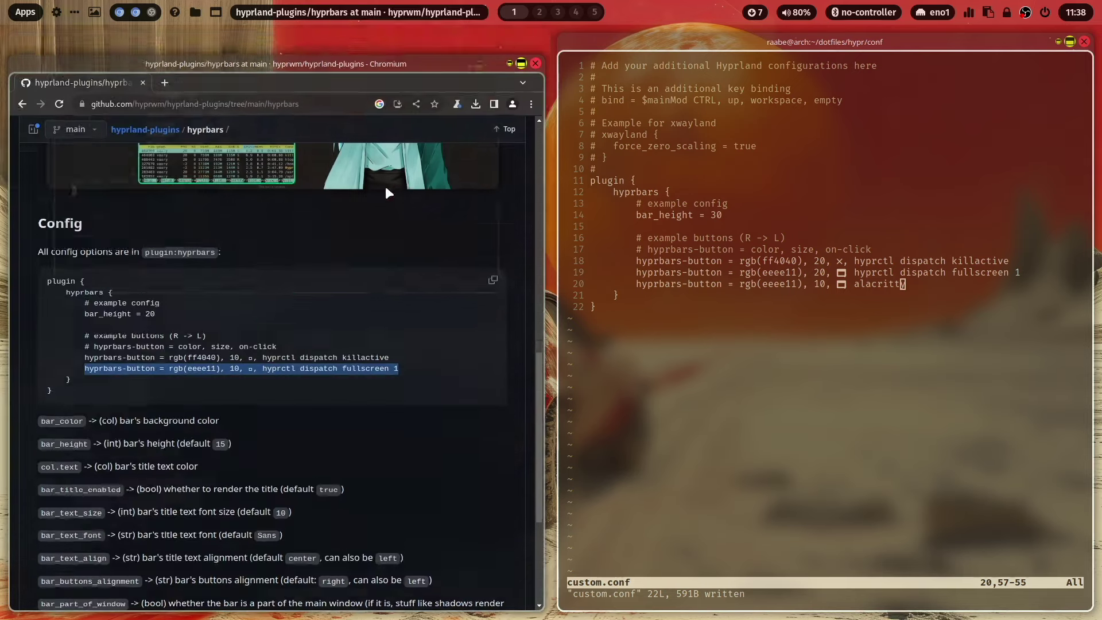
left_click(769, 286)
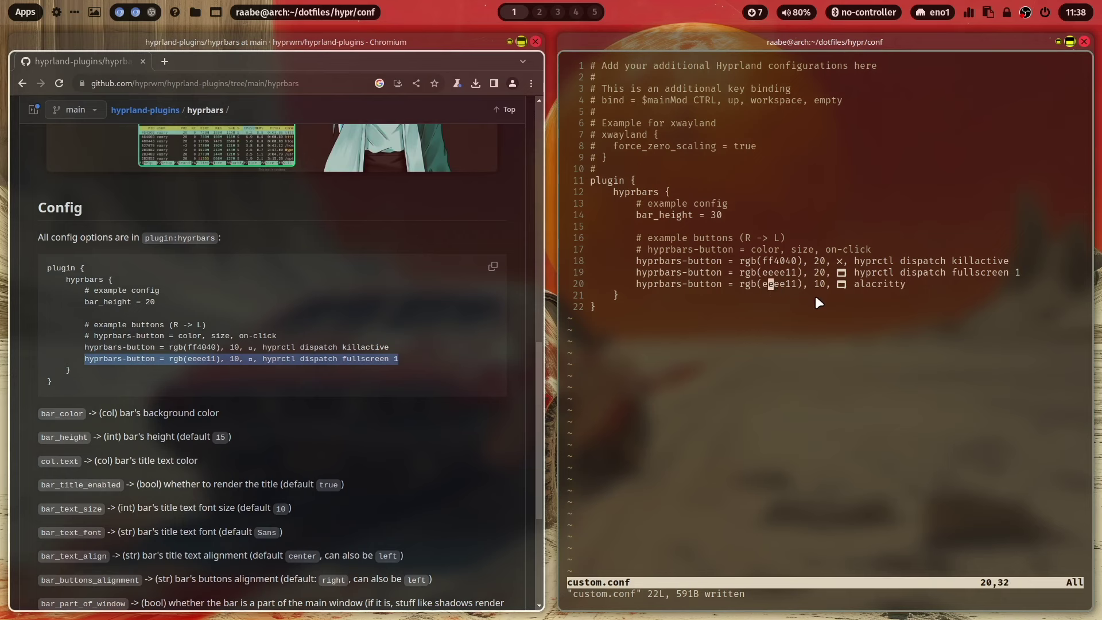
key("i")
key("ctrl+Left")
key("Delete")
key("Delete")
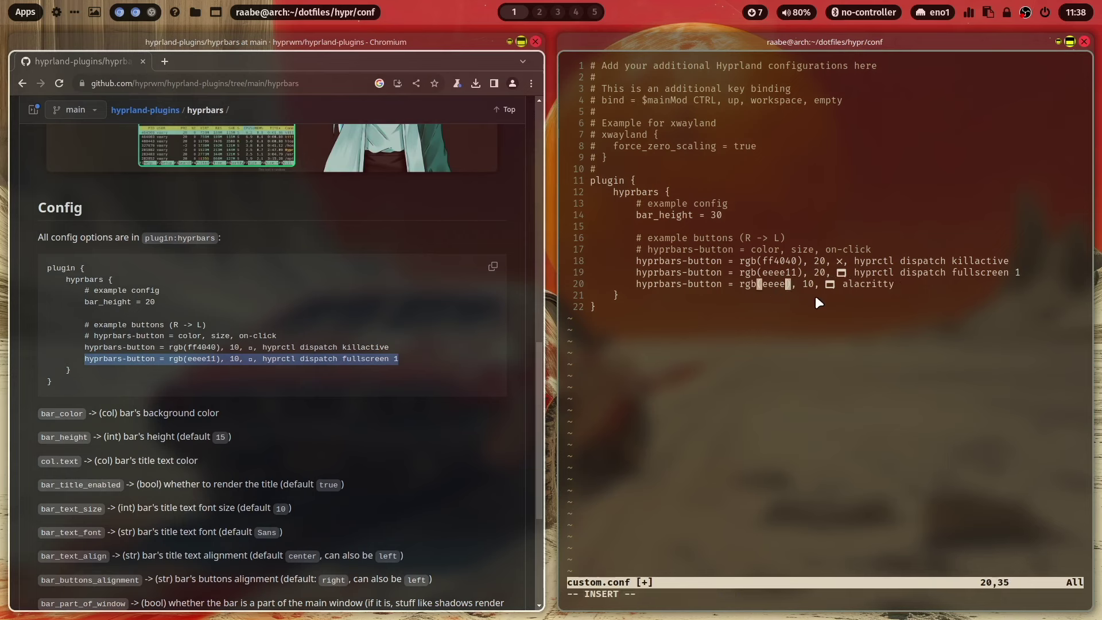
key("Delete")
key("Delete")
key("Delete")
type("000000")
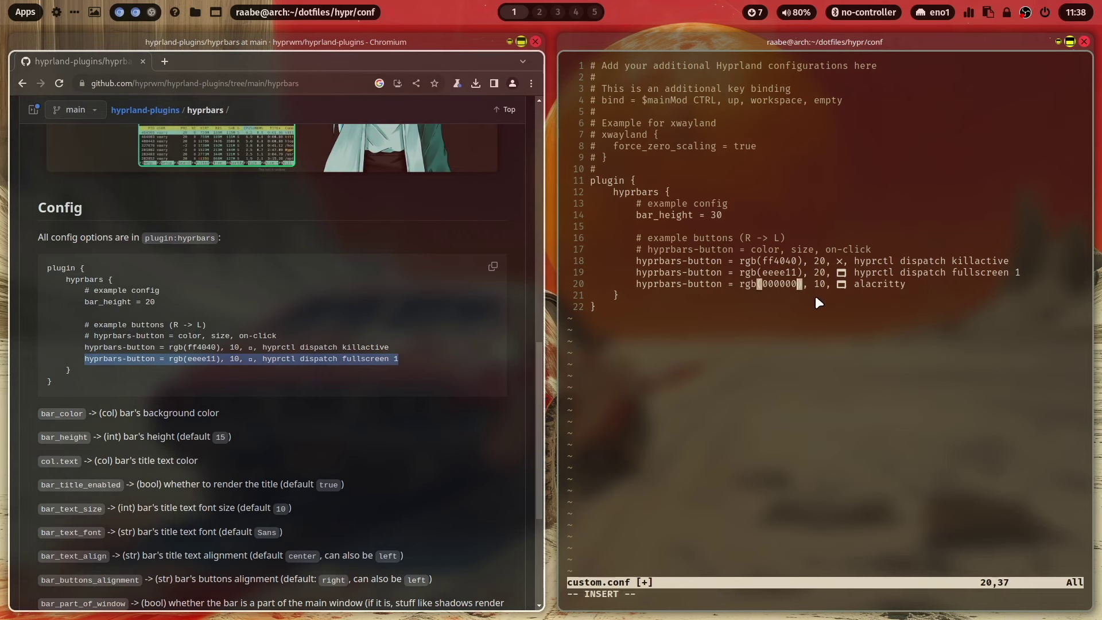
left_click(862, 371)
key("Escape")
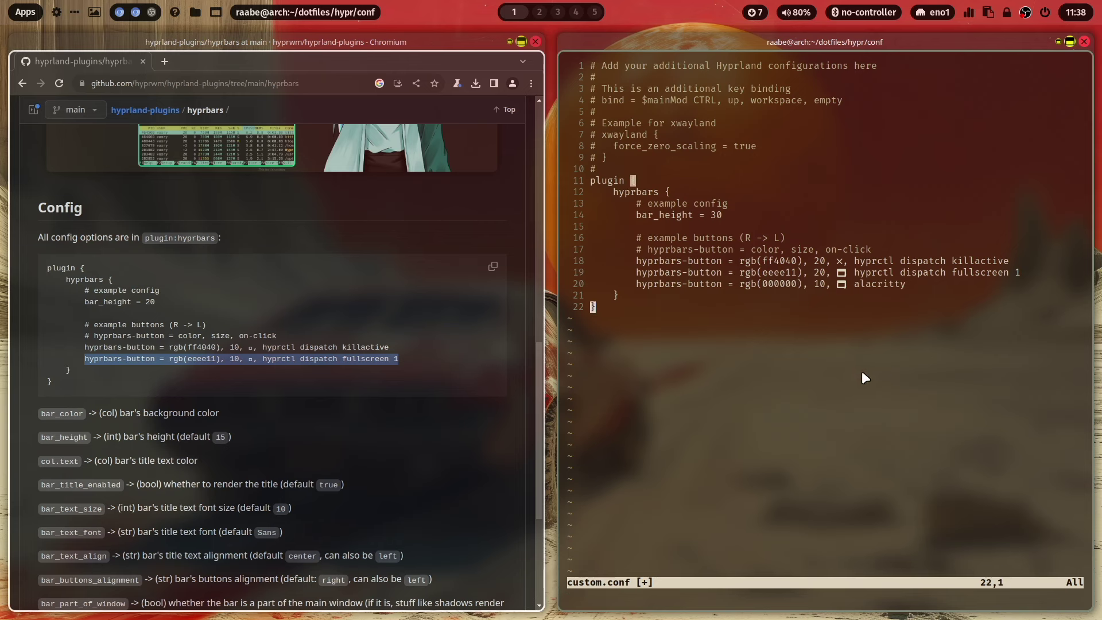
type(":w")
key("Return")
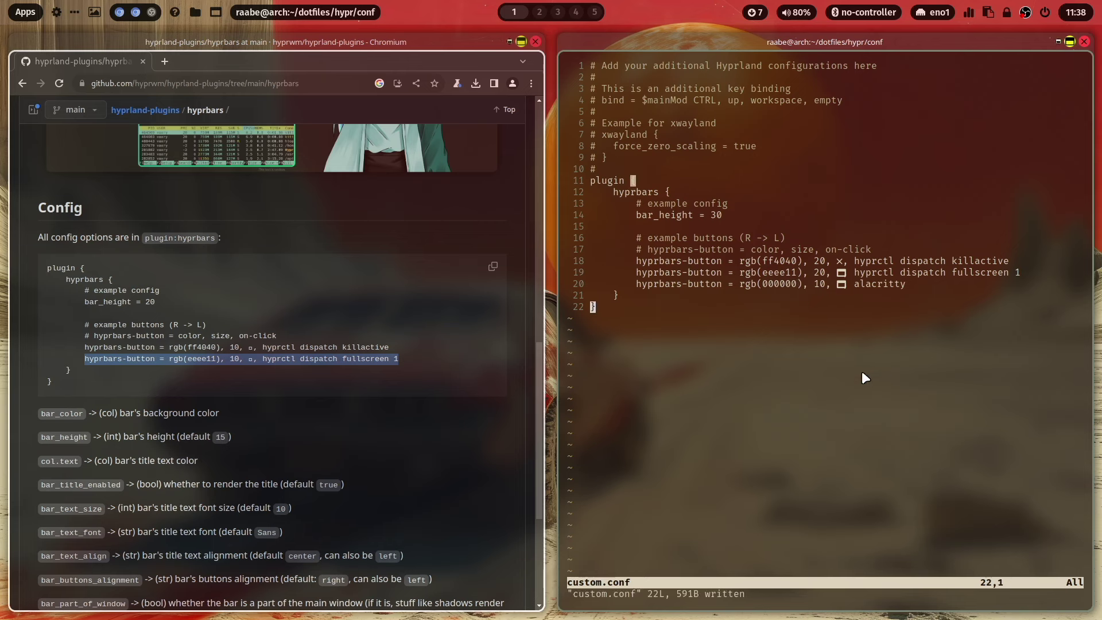
Change the third button's size from 10 to 20 and save.
left_click(822, 283)
key("i")
key("BackSpace")
type("2")
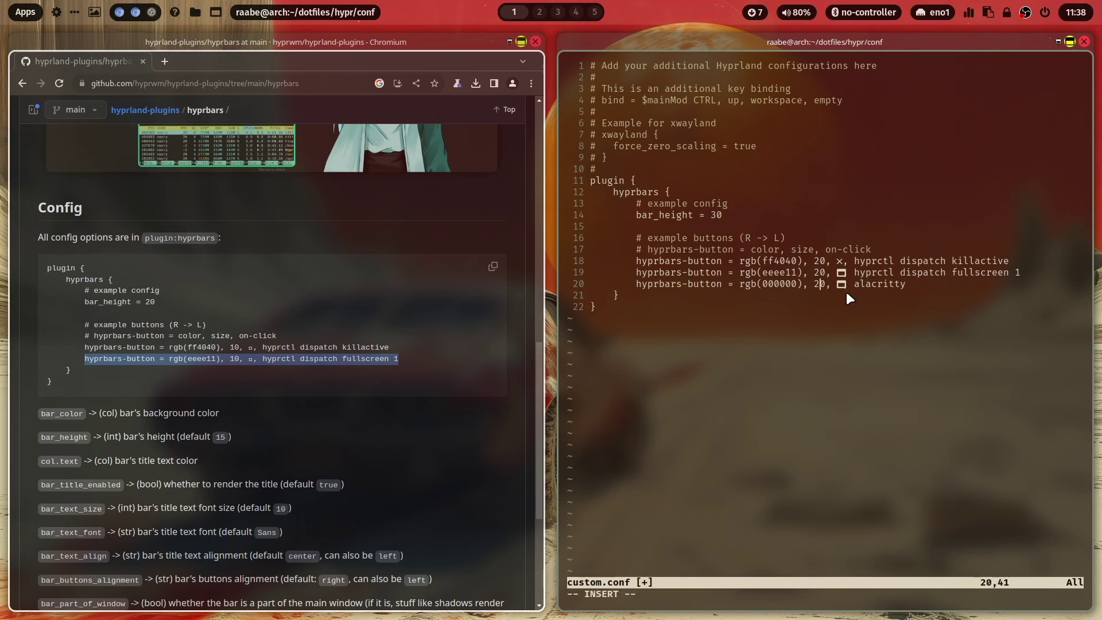
key("Escape")
type(":w")
key("Return")
Delete the third button's old icon glyph.
left_click(845, 287)
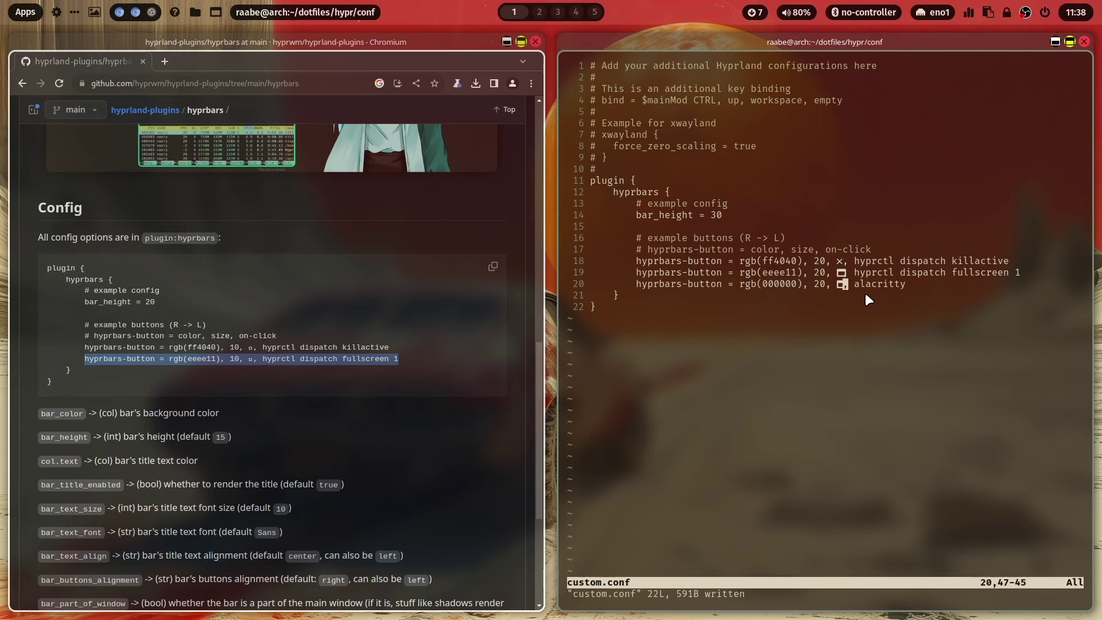
key("shift+x")
key("s")
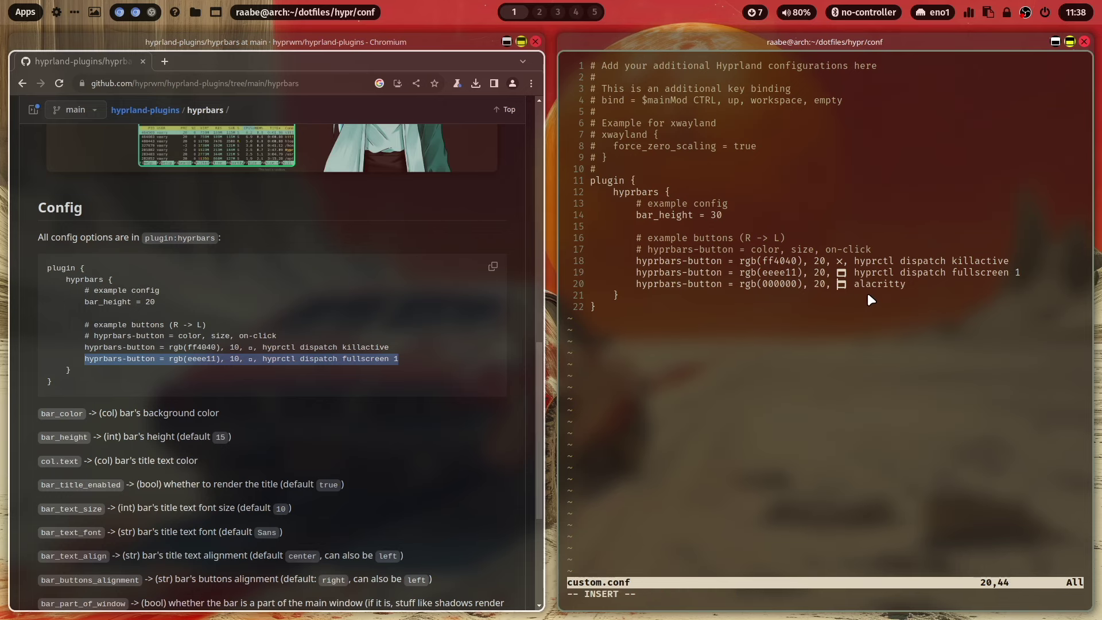
key("Delete")
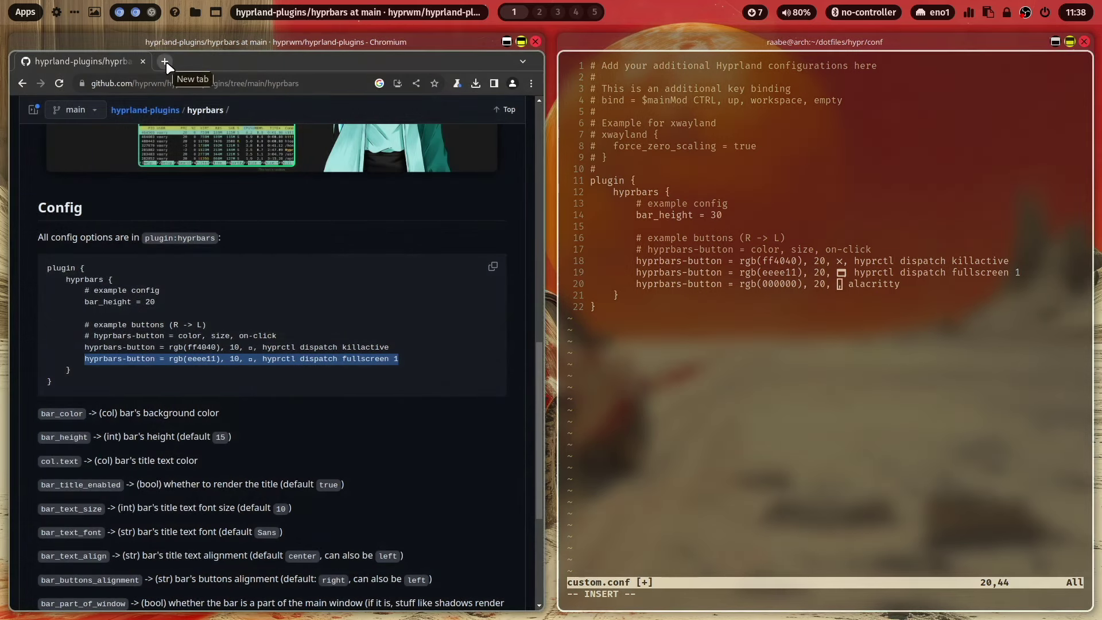
In a new tab, go to Font Awesome's icon search page.
left_click(166, 61)
type("font")
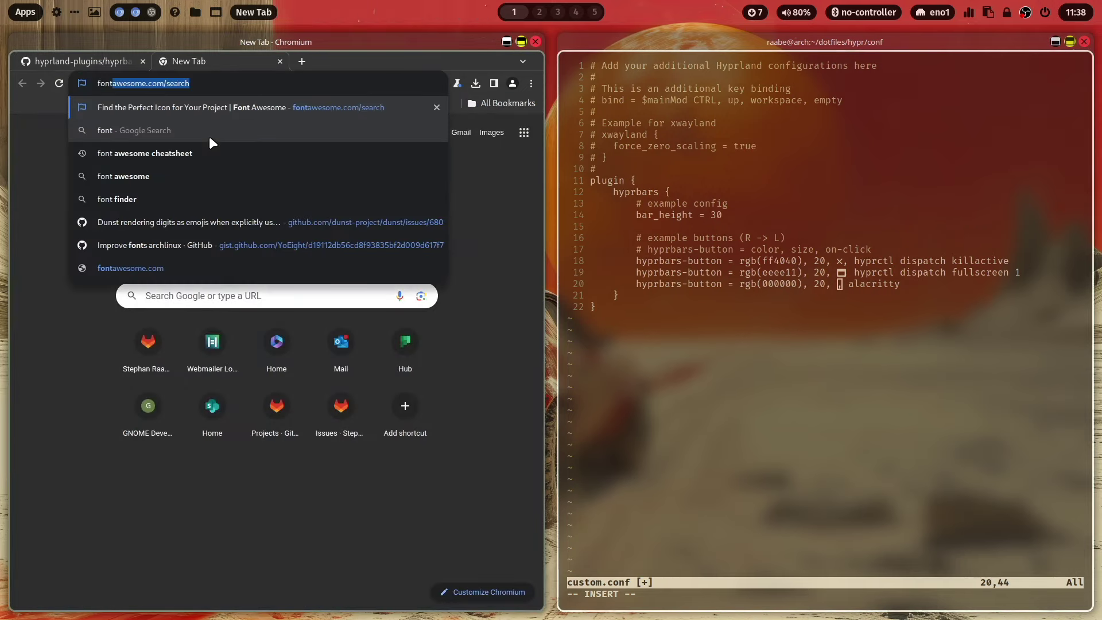
key("Up")
key("Up")
key("Up")
key("Up")
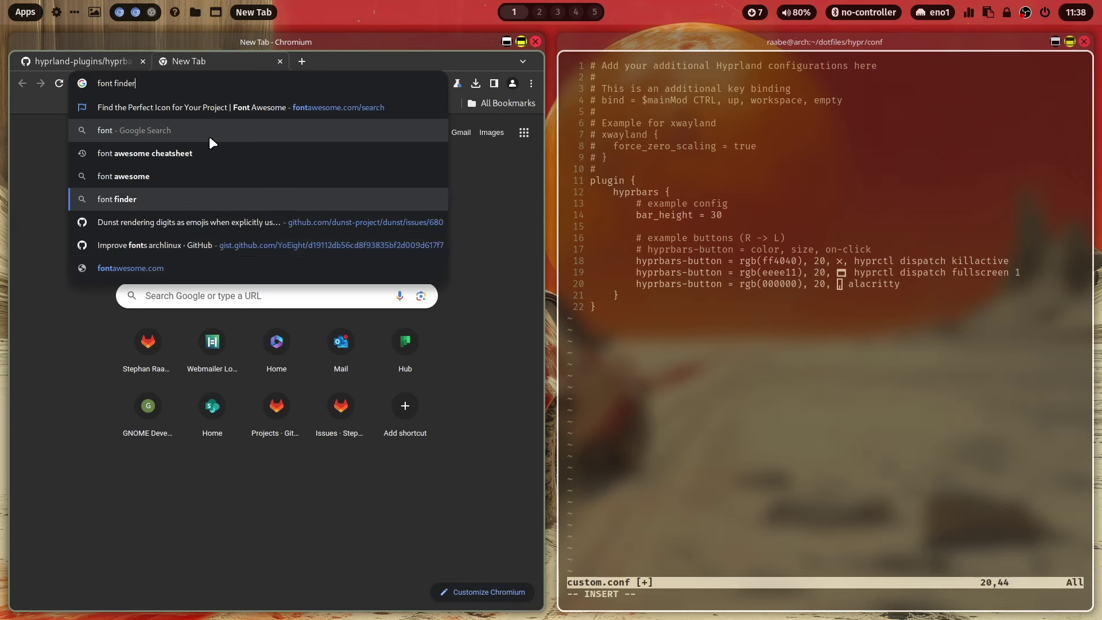
key("Up")
key("Up")
key("Return")
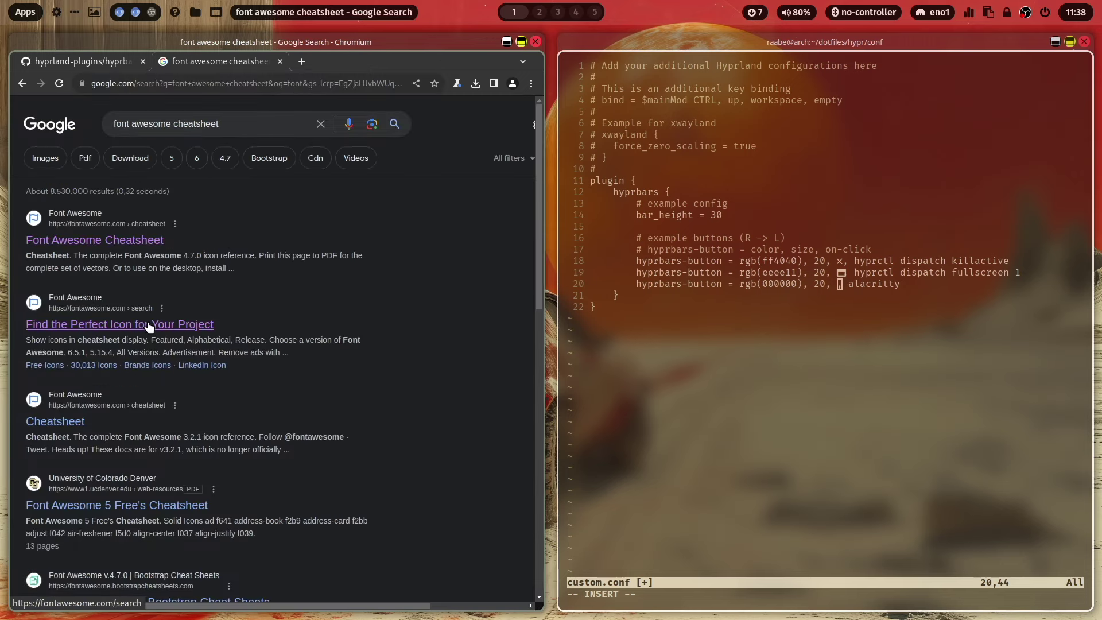
left_click(148, 325)
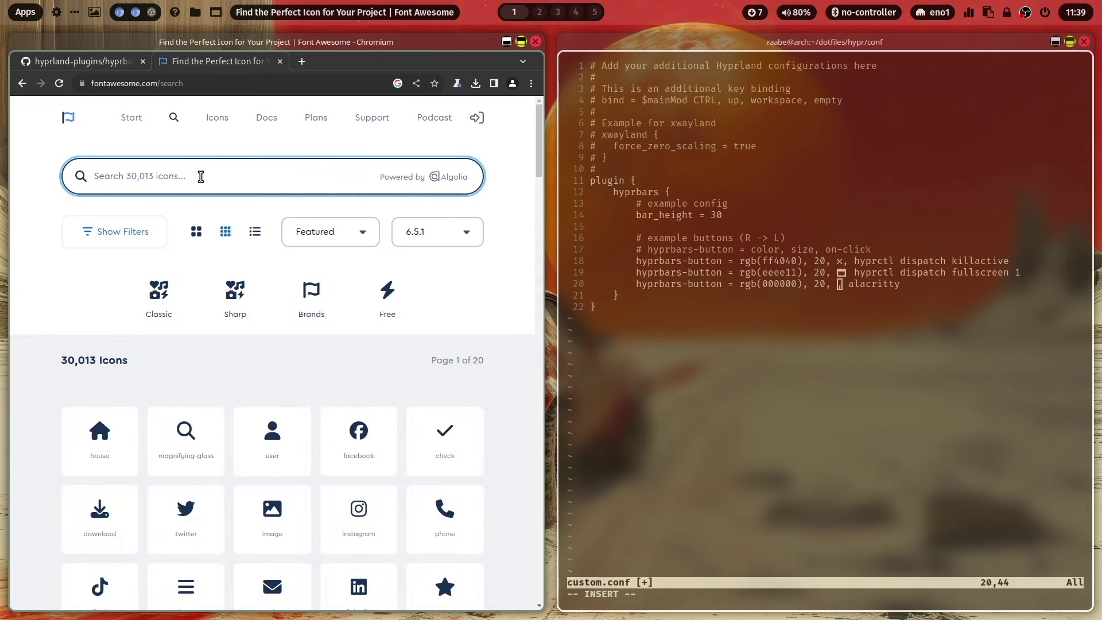
type("app")
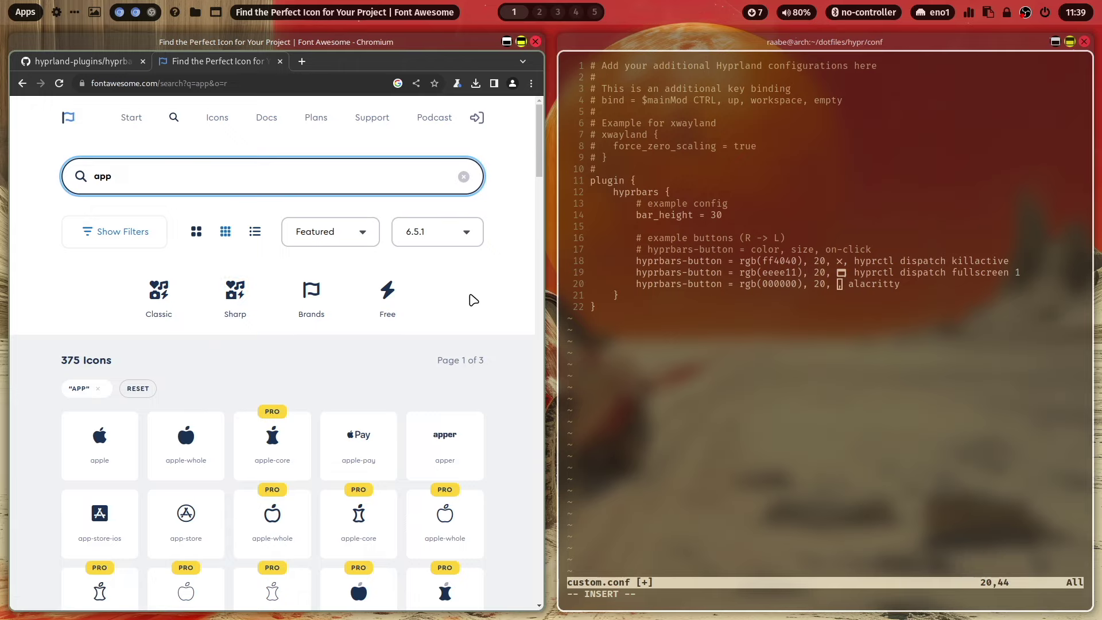
Filter the 'app' results to Free, open the adn icon (f170), and copy its glyph.
left_click_drag(472, 300, 758, 295)
left_click(376, 246)
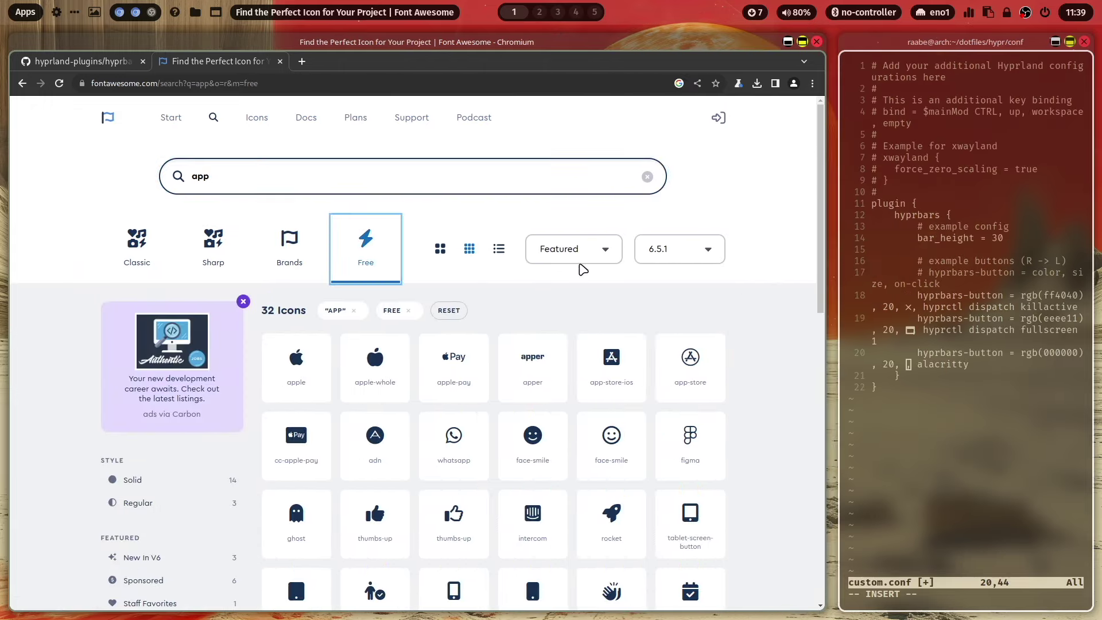
scroll(763, 344, "down", 2)
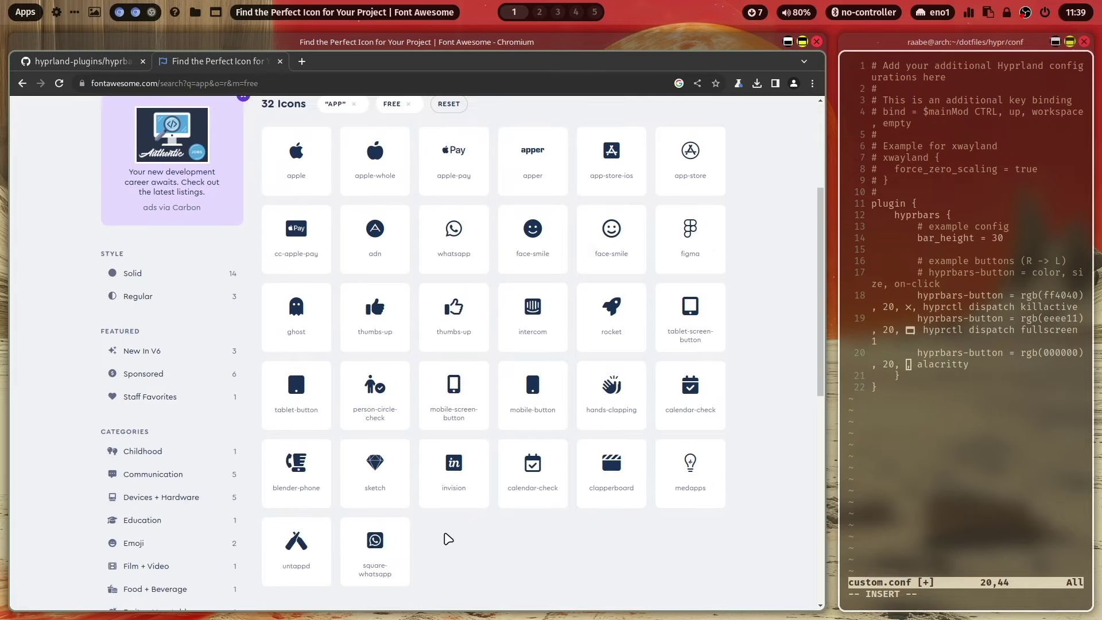
left_click(376, 231)
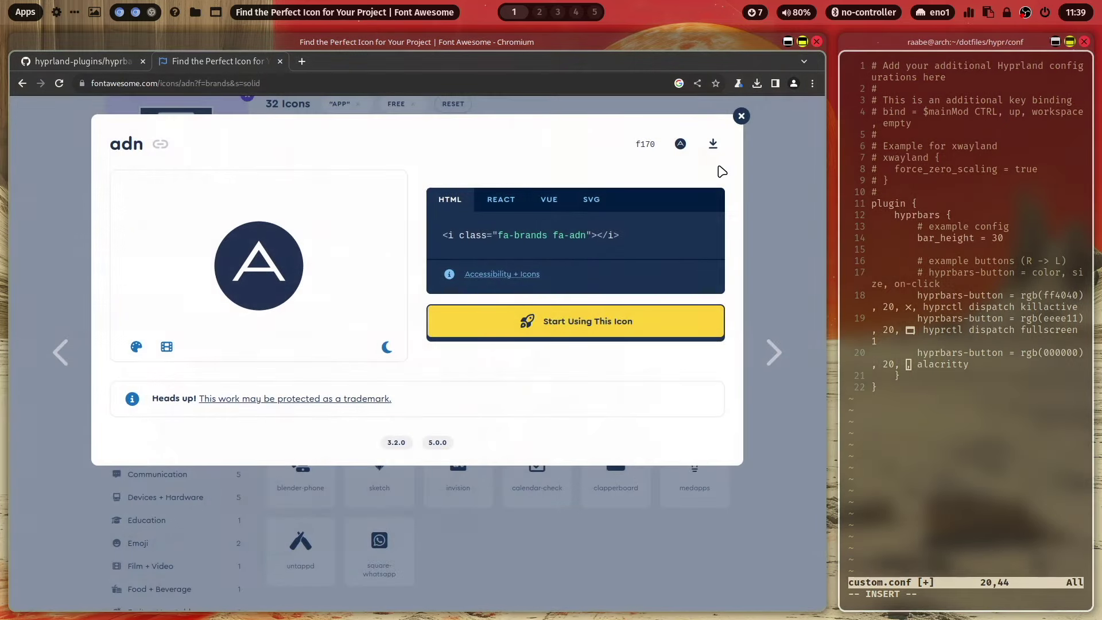
left_click(681, 145)
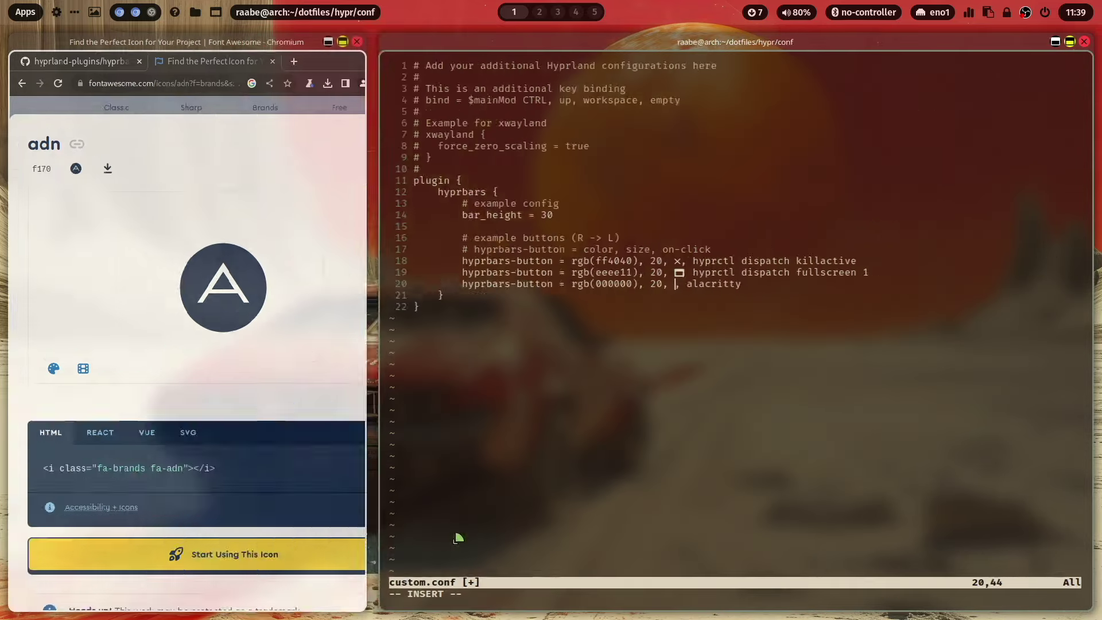
Paste the adn glyph as the third button's icon on line 20 and save.
left_click_drag(910, 543, 612, 406)
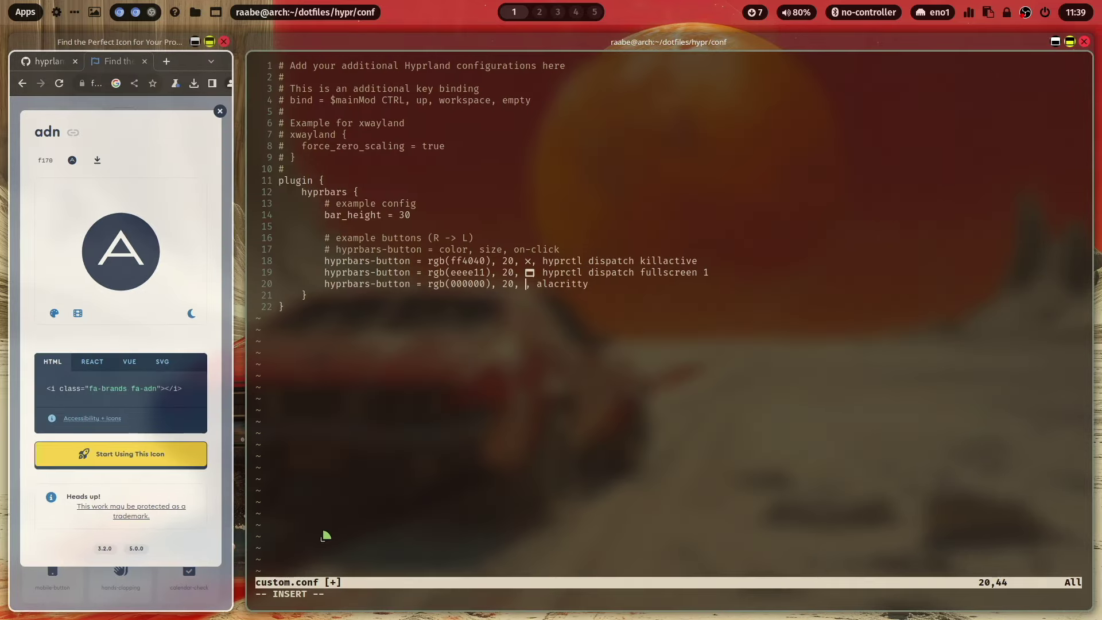
type("")
key("Escape")
type(":w")
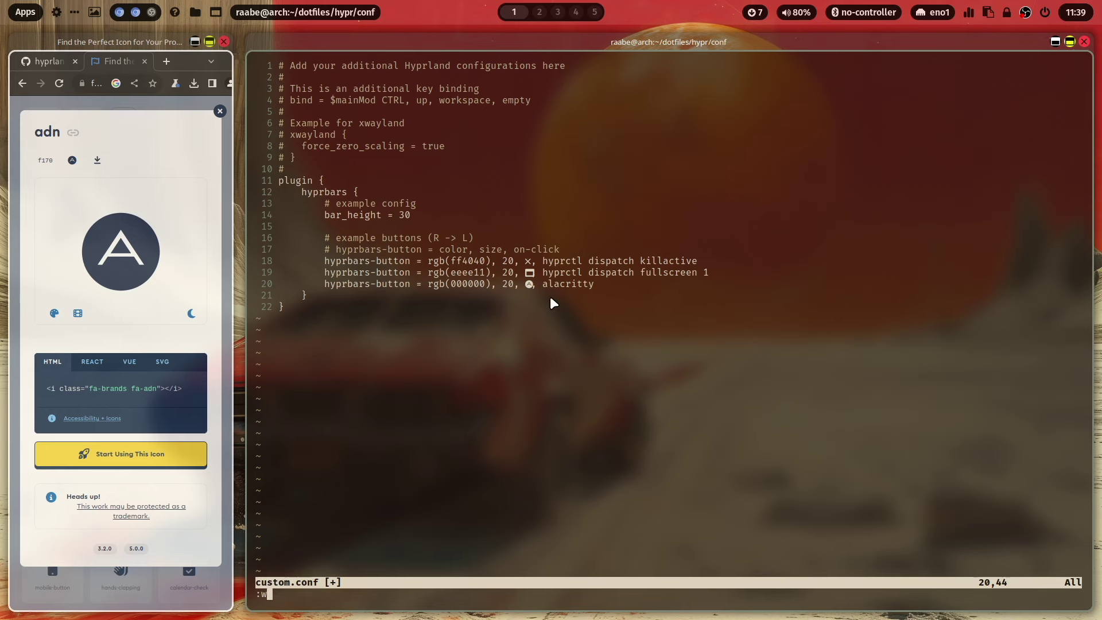
key("Return")
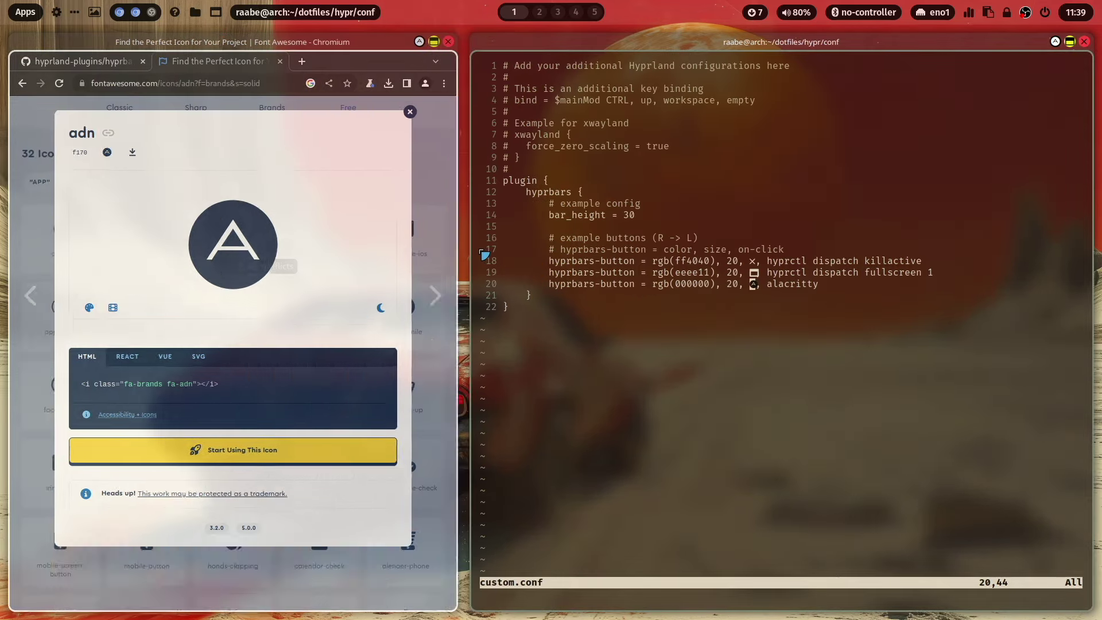
left_click_drag(256, 250, 464, 26)
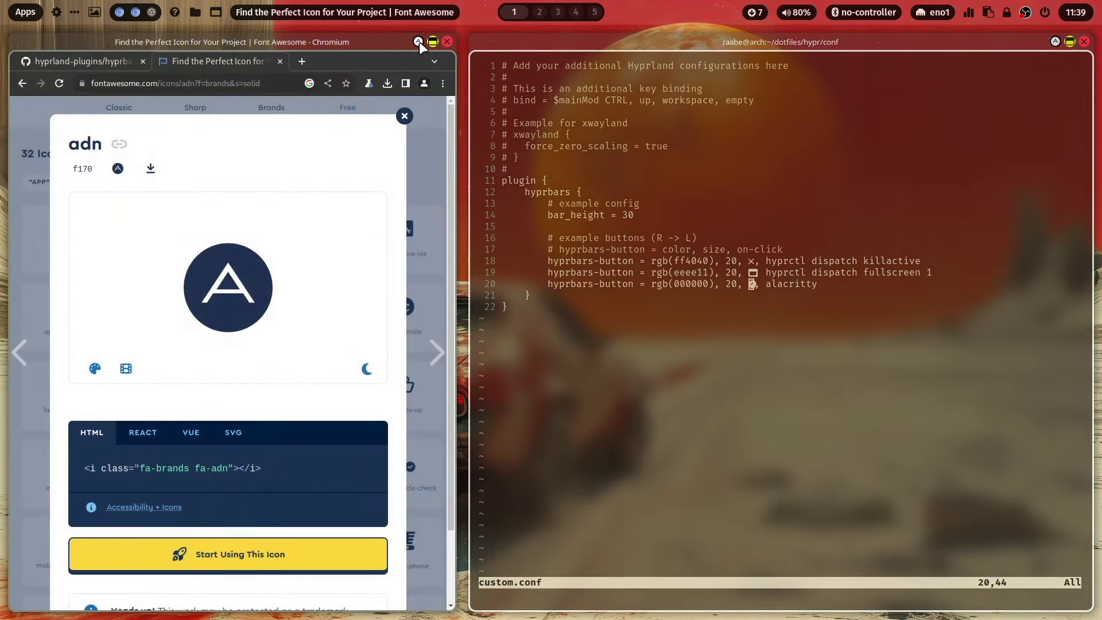
Open a fresh terminal window at the top left.
left_click(419, 41)
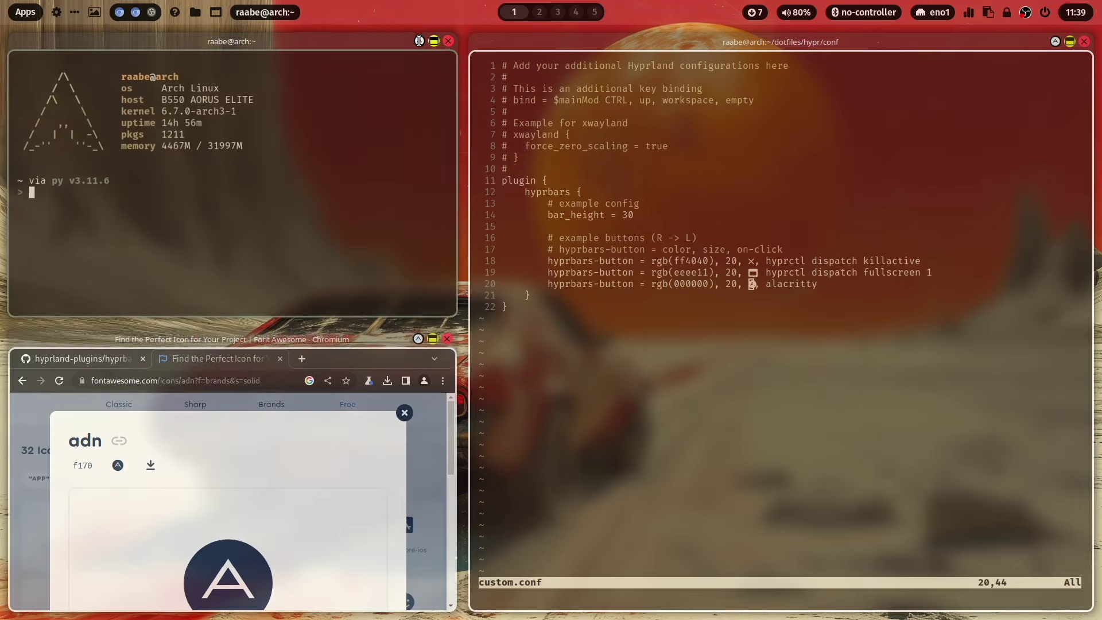